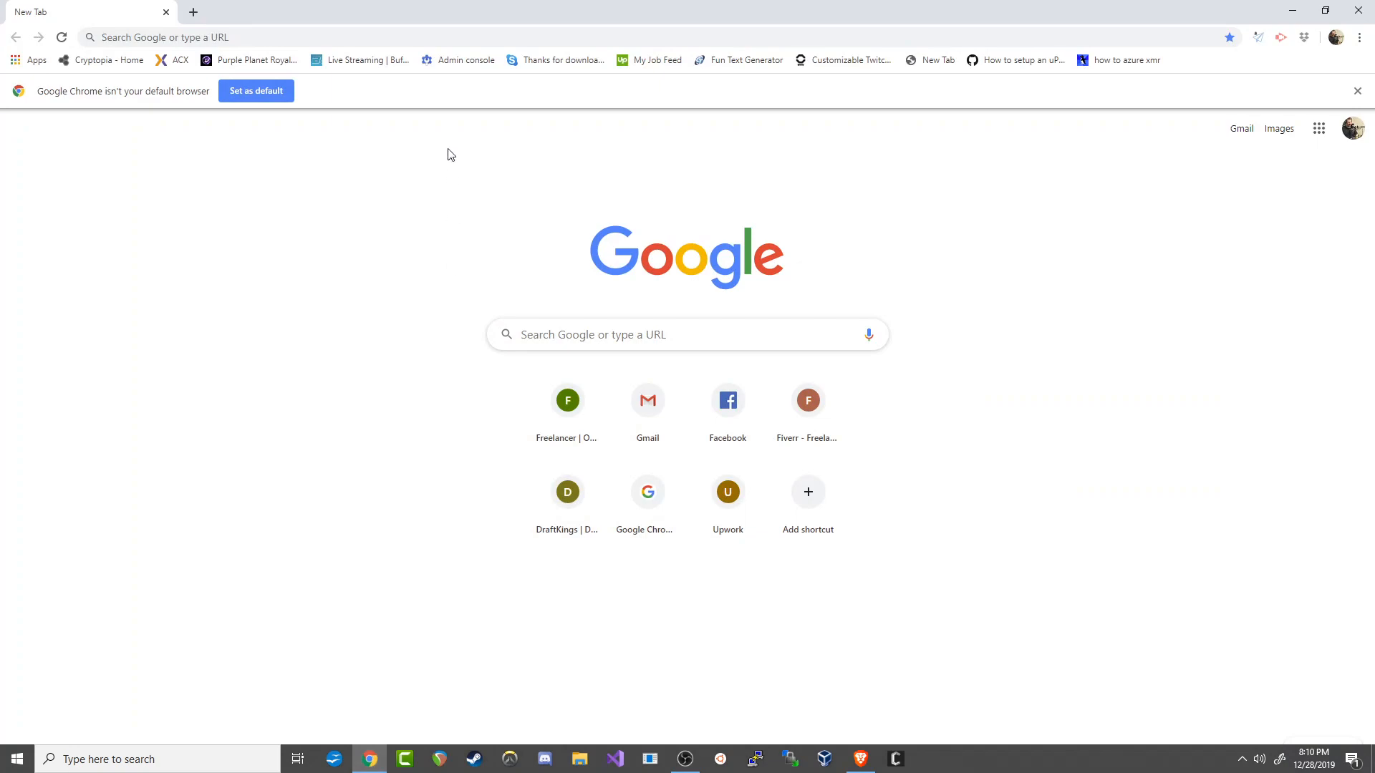
Open the GitHub page github.com/ryo-currency.
click(460, 36)
text(gith)
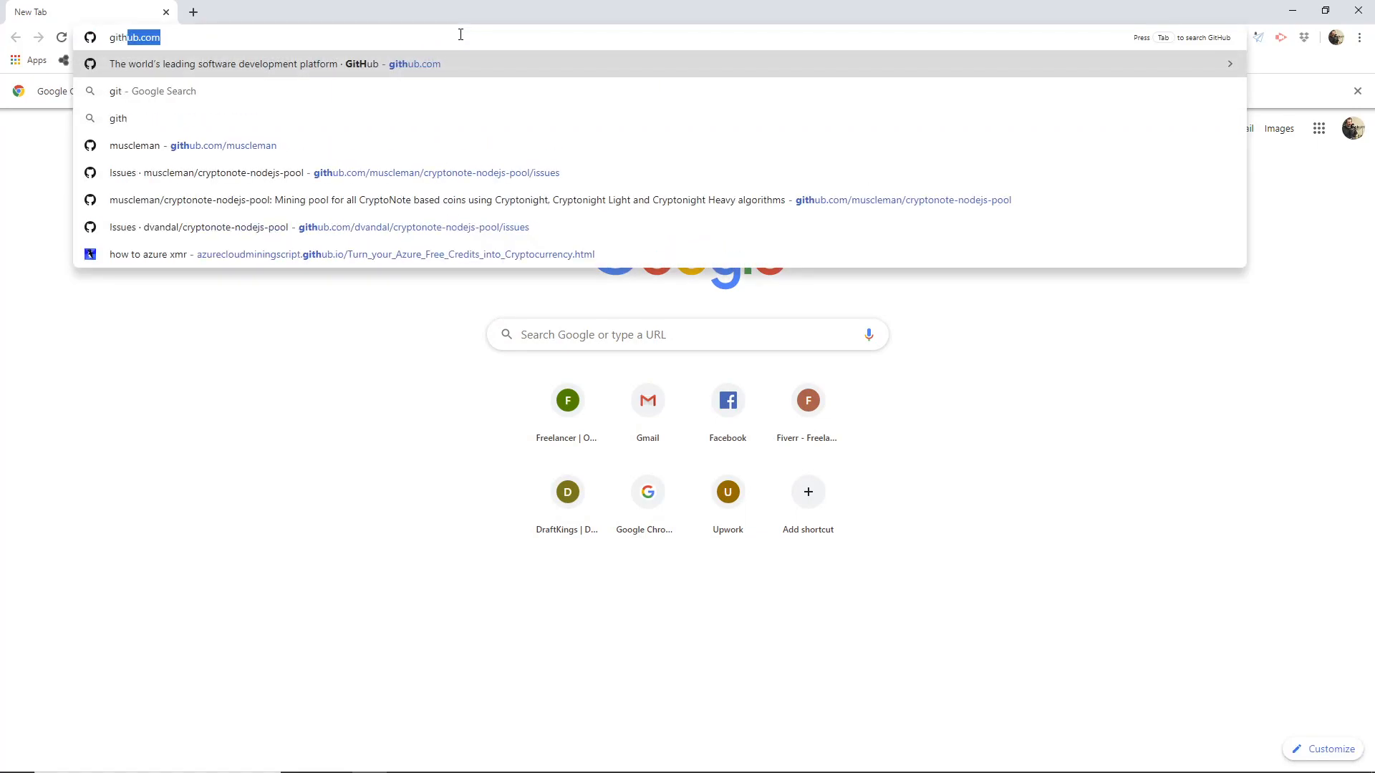
text(ub.com/ryo-currency)
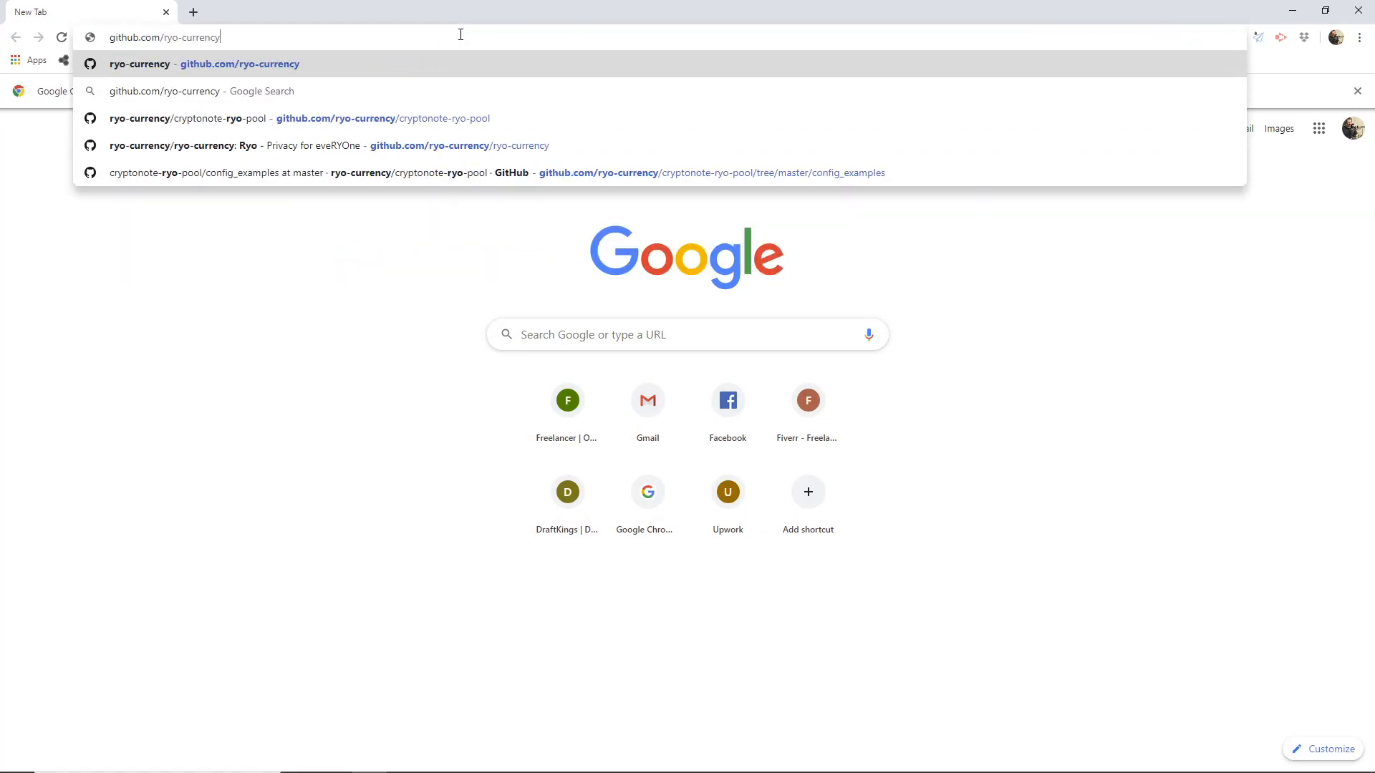
key(Return)
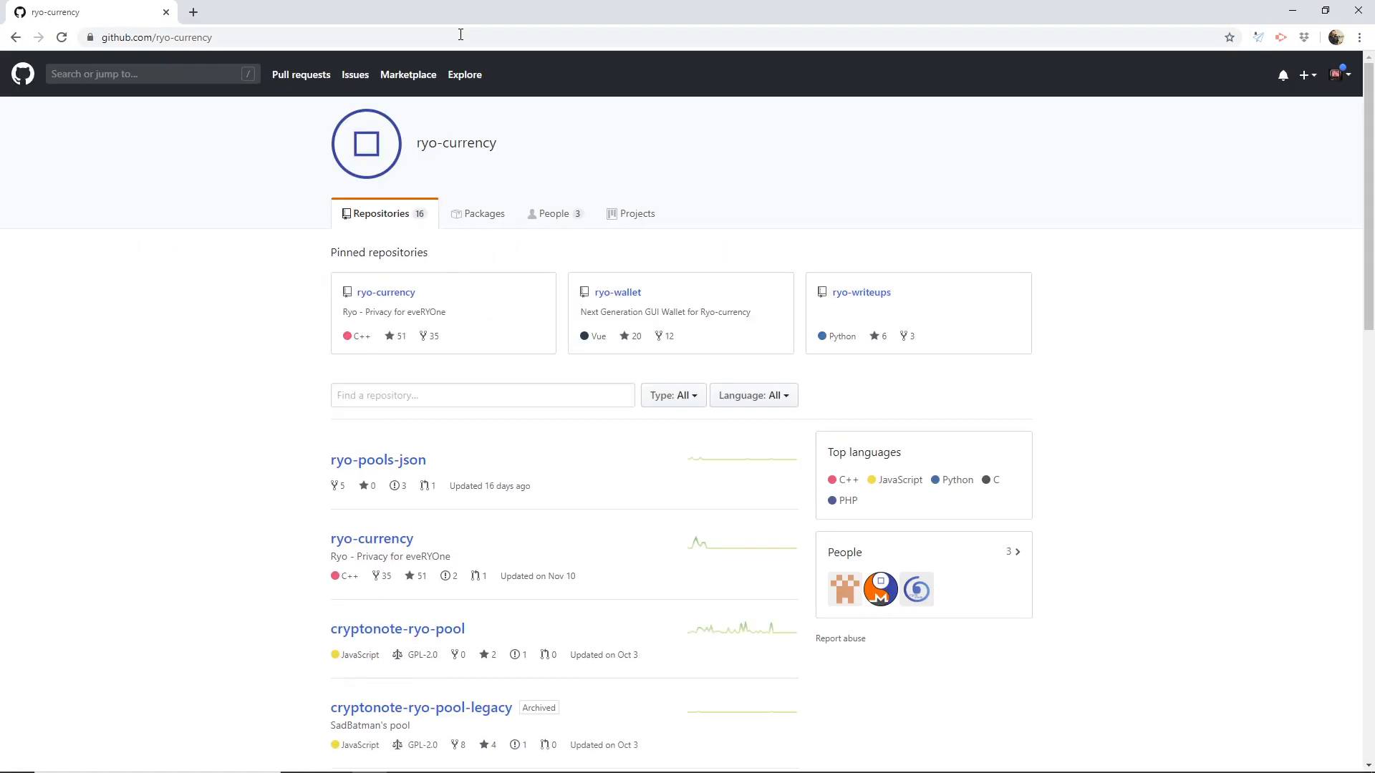
Find the ryo-wallet repository in the organization's repository list and open its releases page.
scroll(257, 279, down, 2)
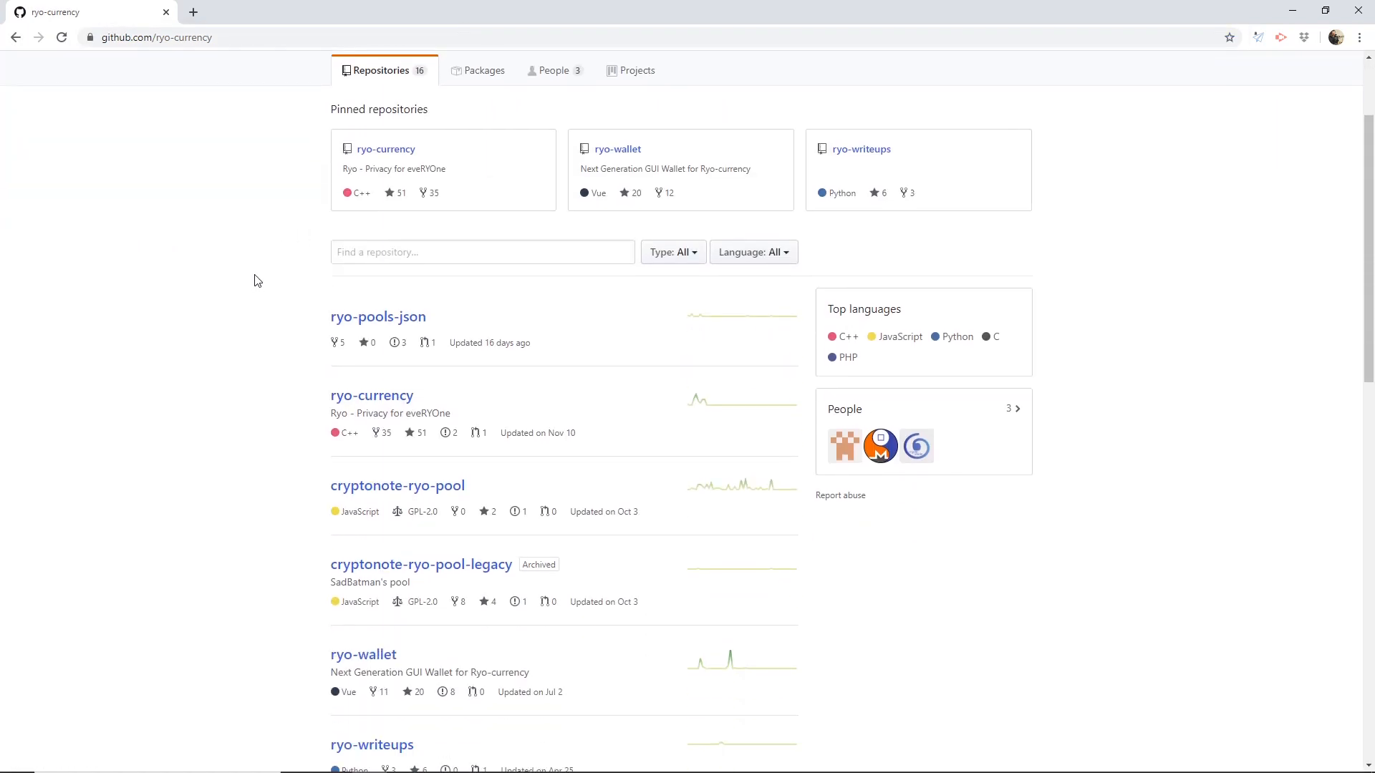
scroll(257, 280, down, 1)
scroll(257, 280, down, 3)
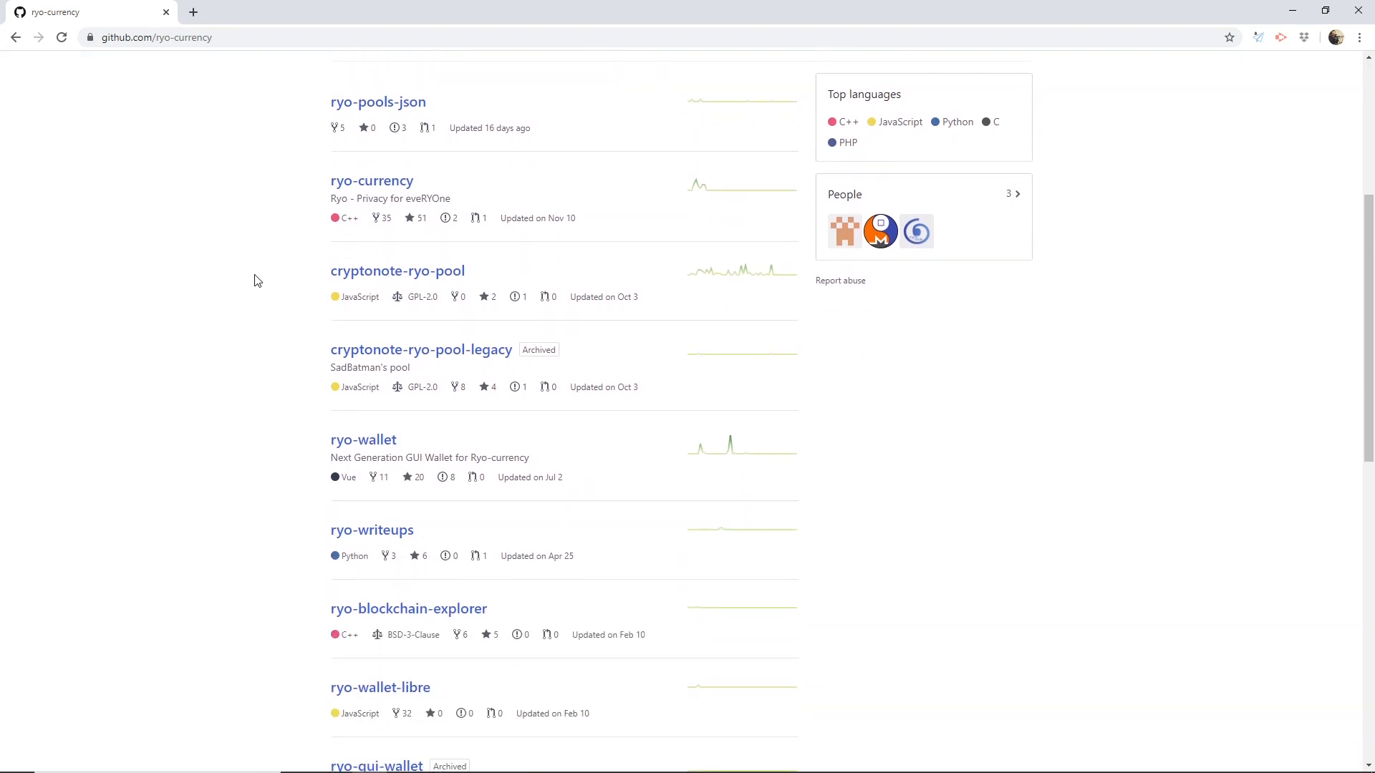
scroll(258, 279, down, 3)
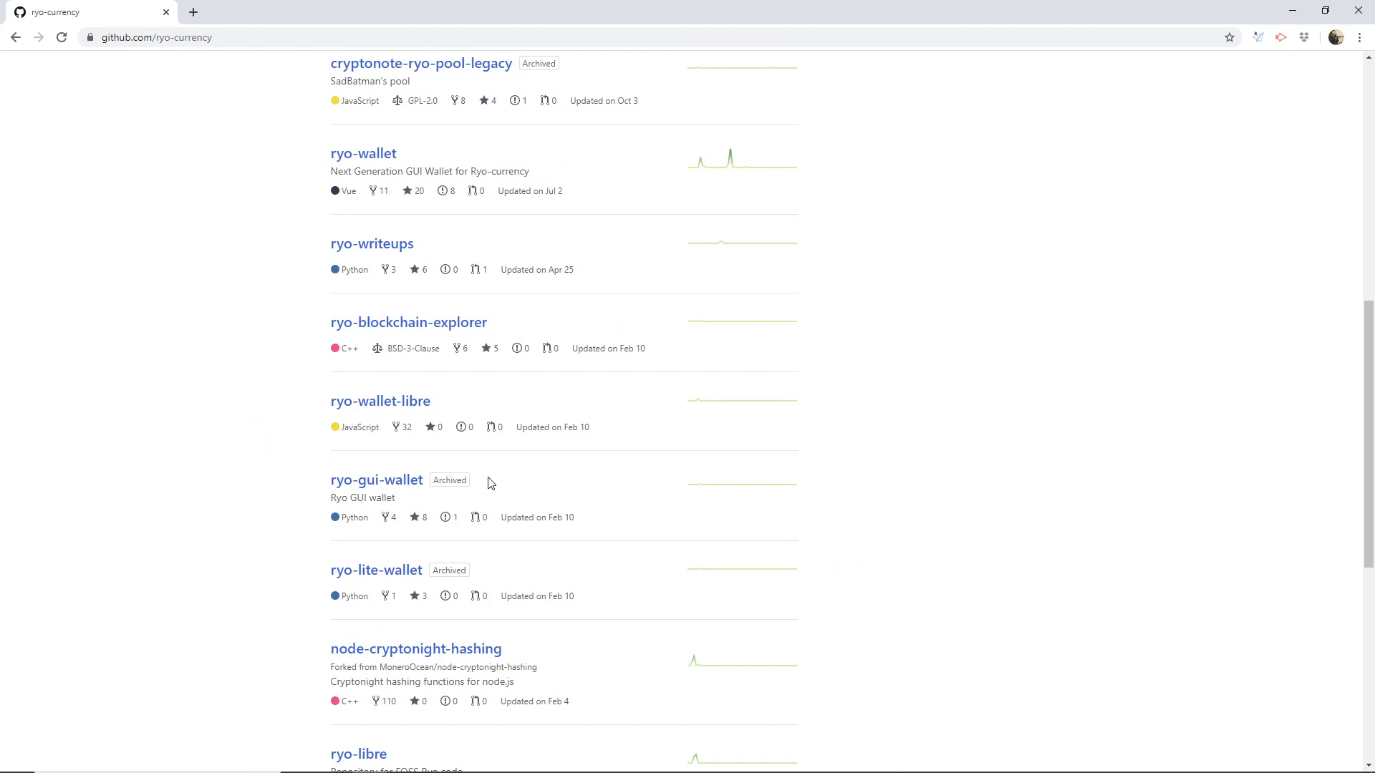
scroll(490, 481, up, 4)
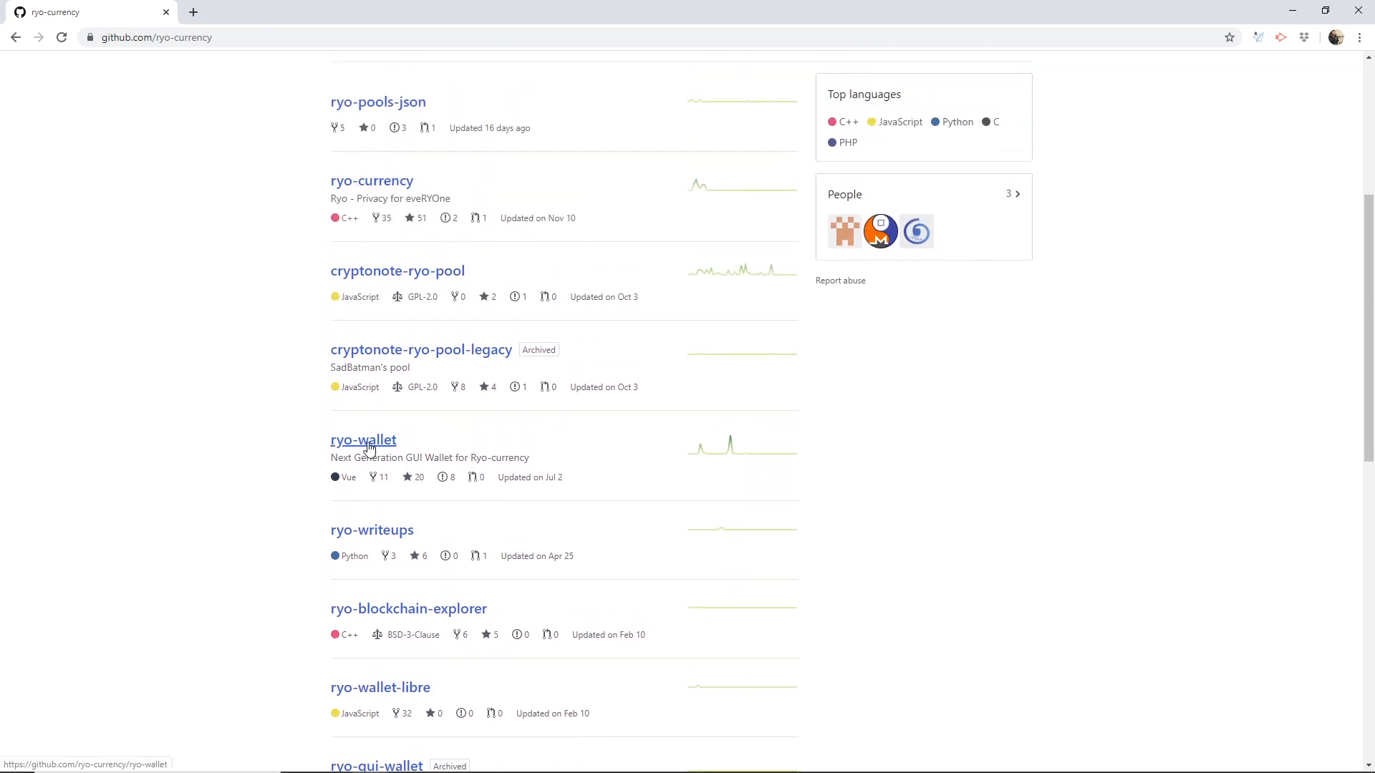
click(369, 442)
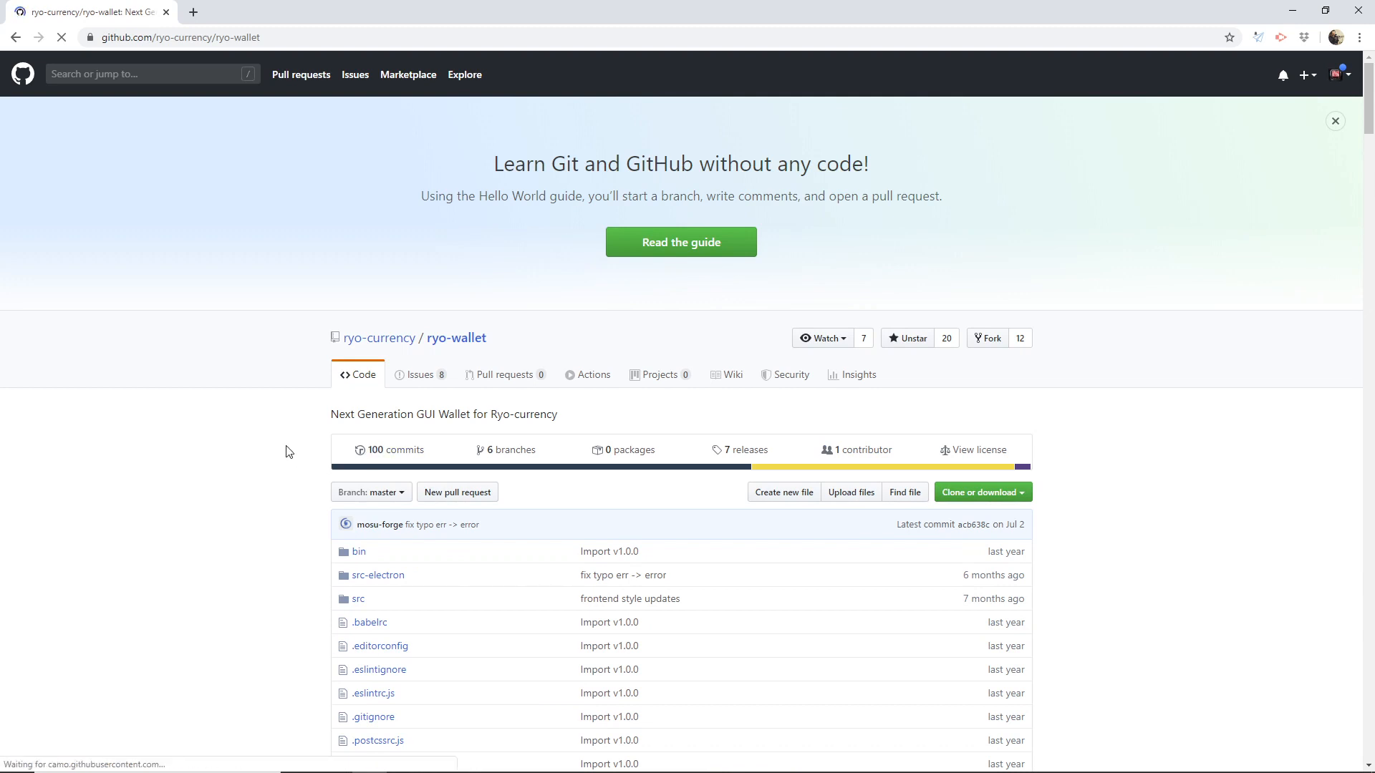
click(747, 449)
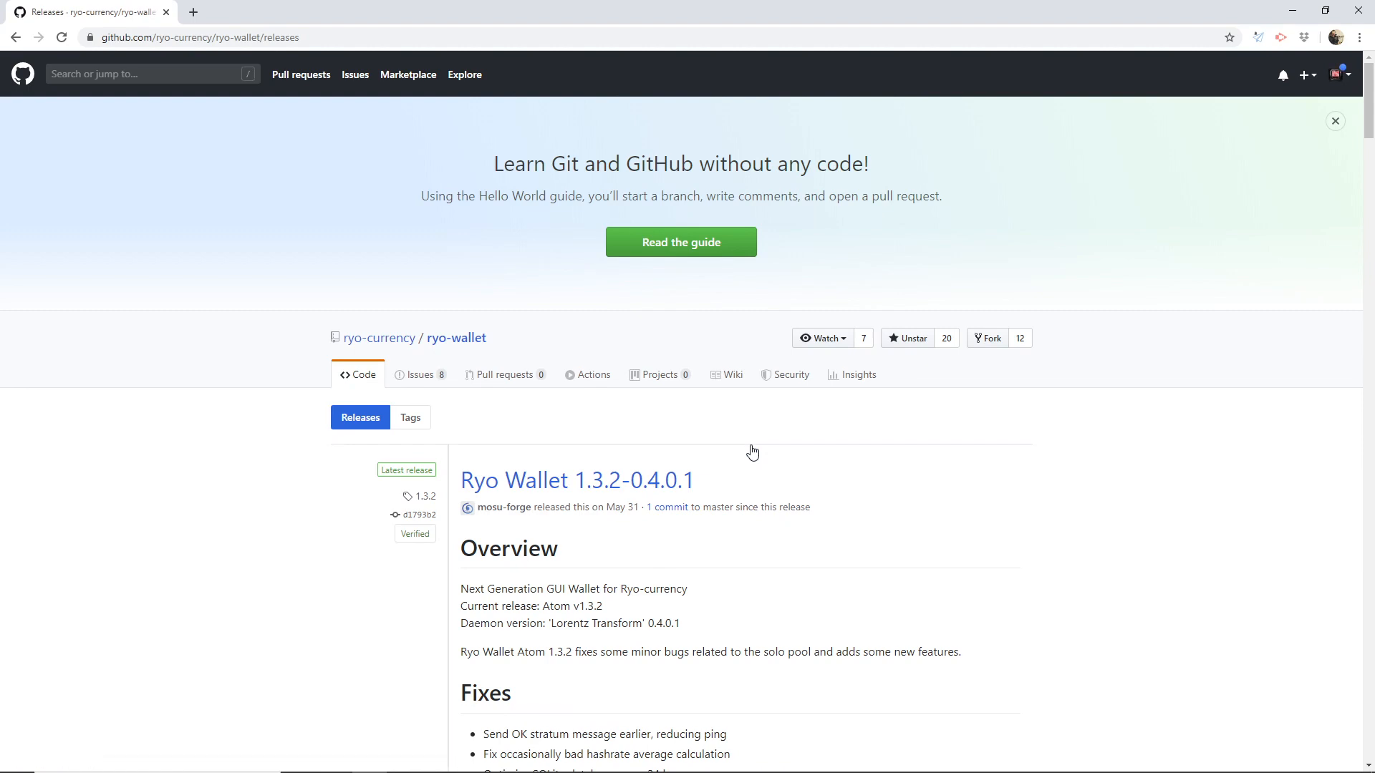
Download the Windows installer ryo-wallet-win-installer-x64-1.3.2-0.4.0.1.exe from the assets of the latest release.
scroll(749, 449, down, 8)
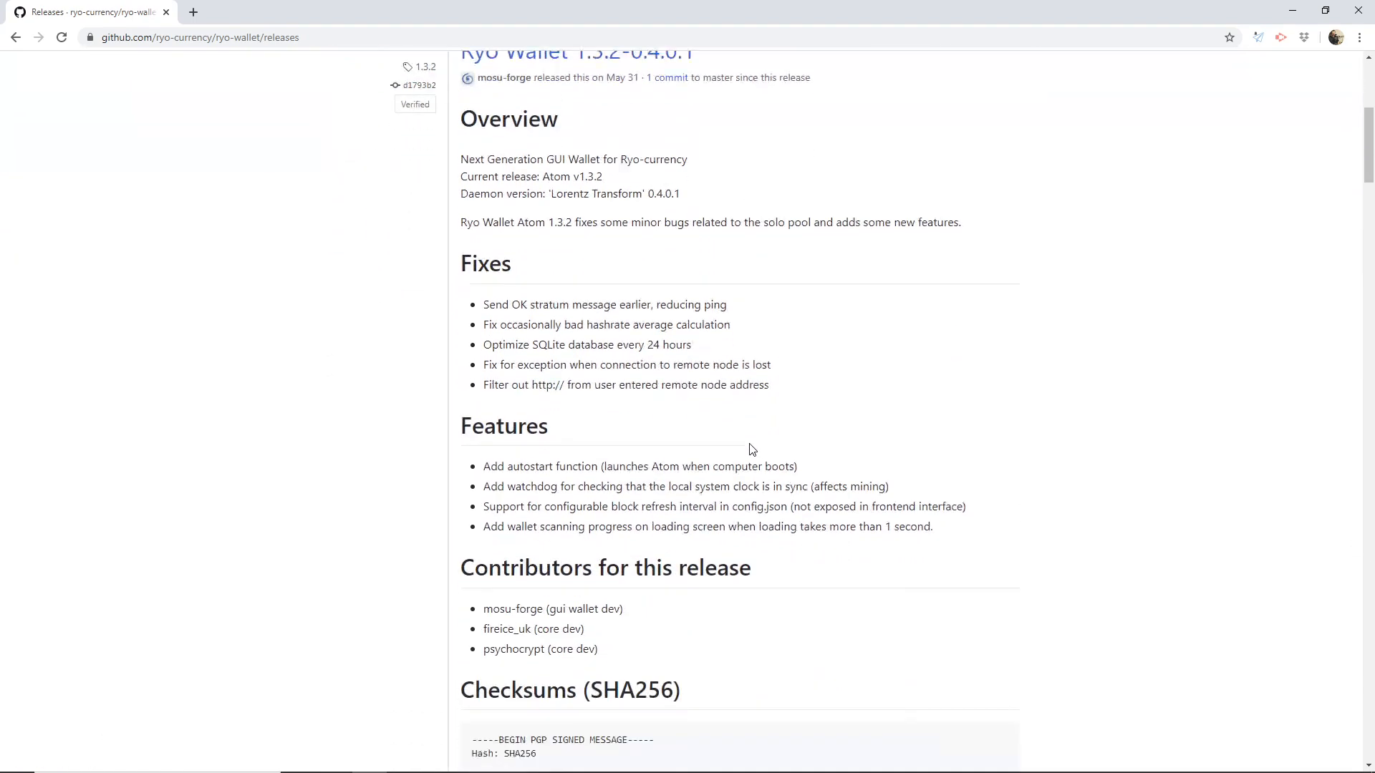
scroll(751, 449, down, 6)
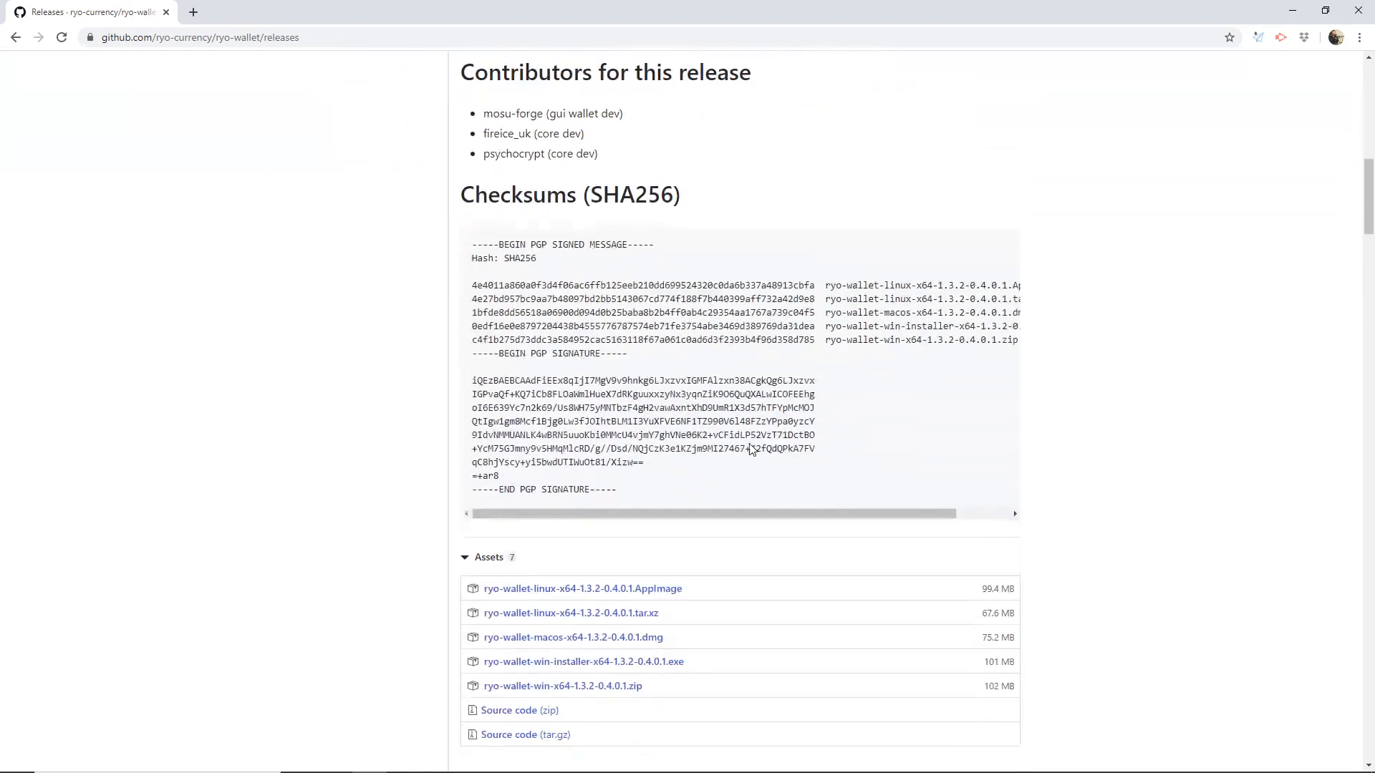
scroll(751, 449, down, 1)
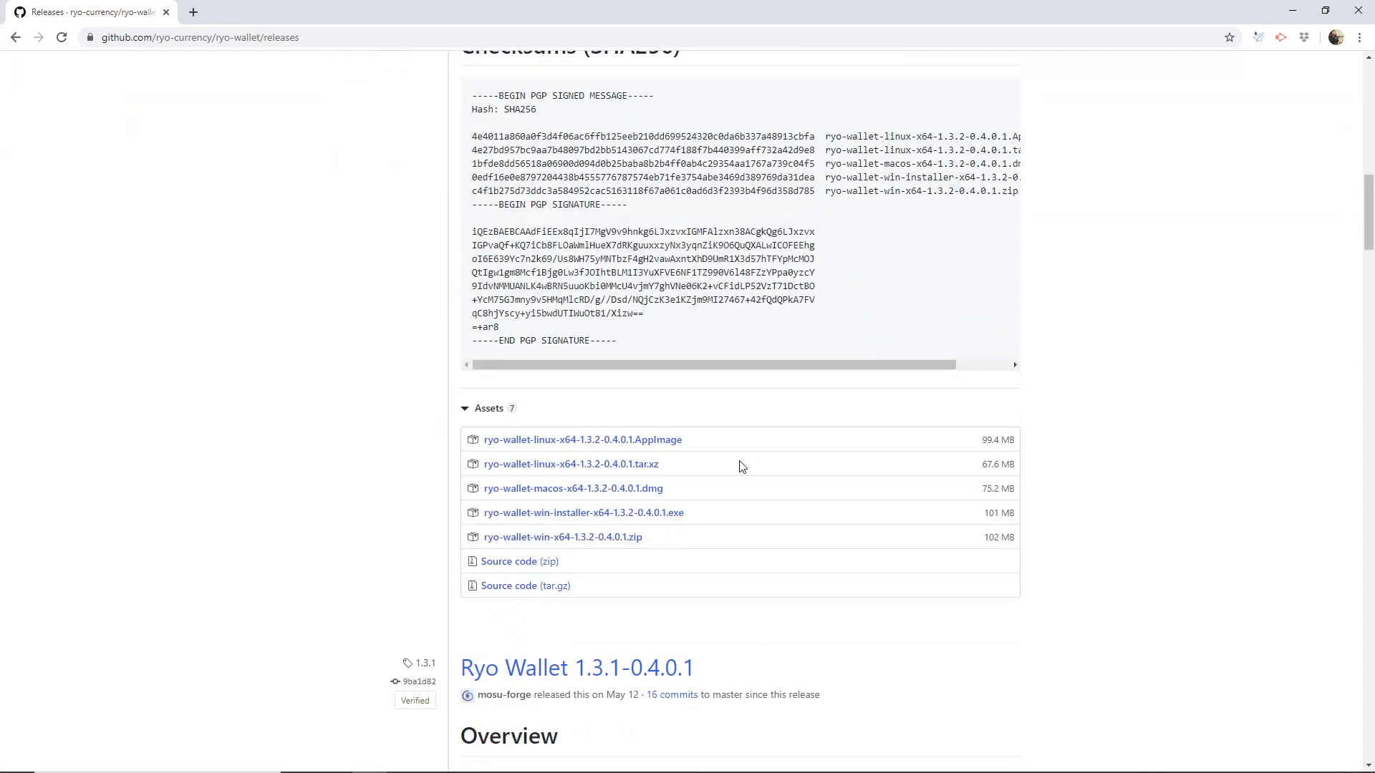
click(648, 520)
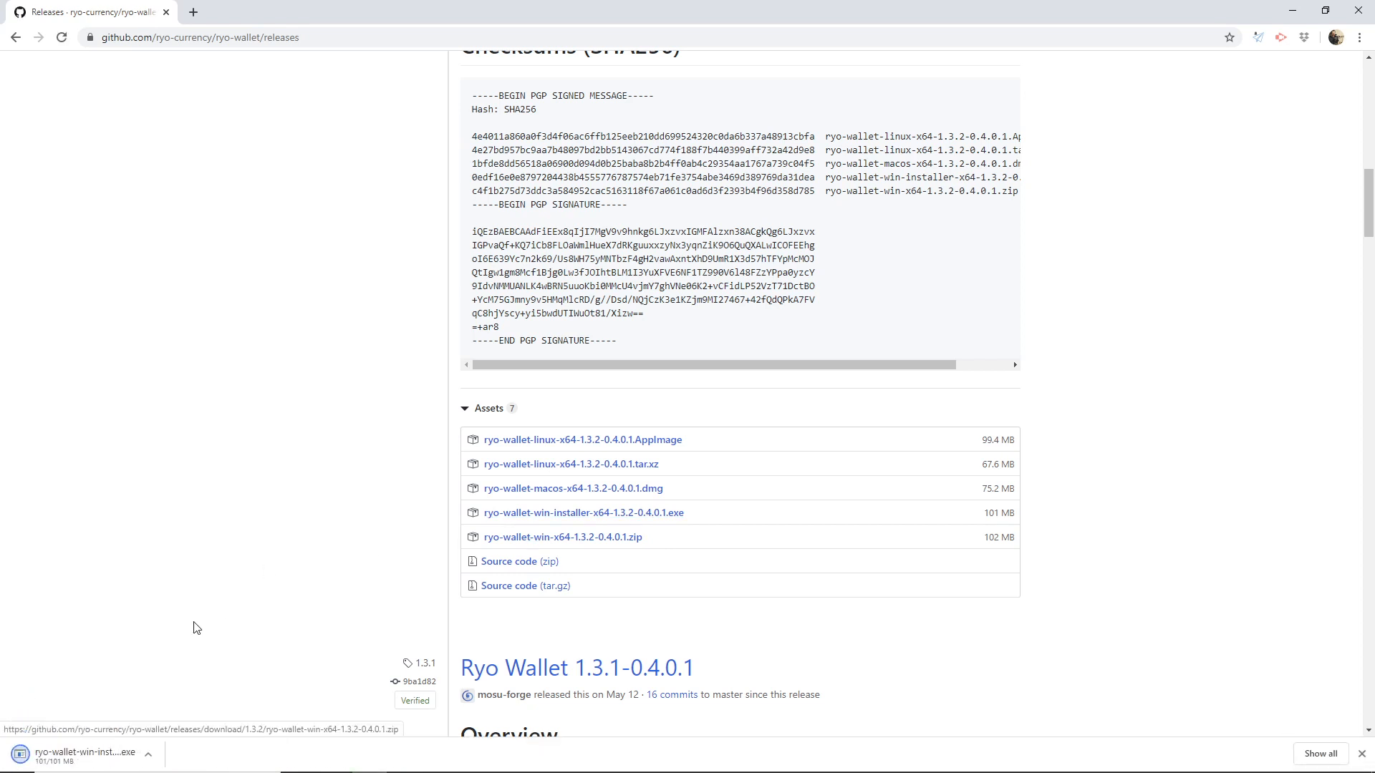
Launch the downloaded Ryo Wallet installer, choosing to run it despite the SmartScreen block, and minimize the browser.
click(93, 757)
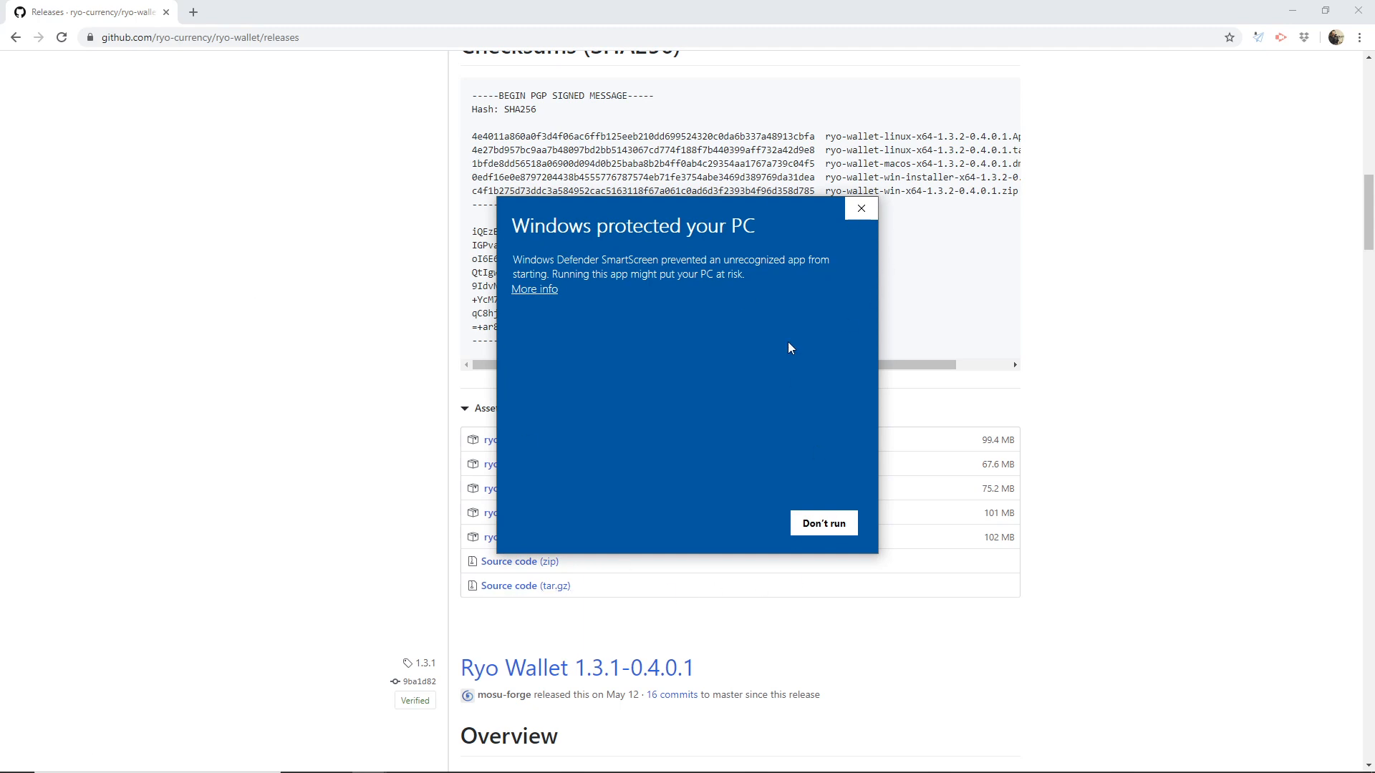
click(536, 291)
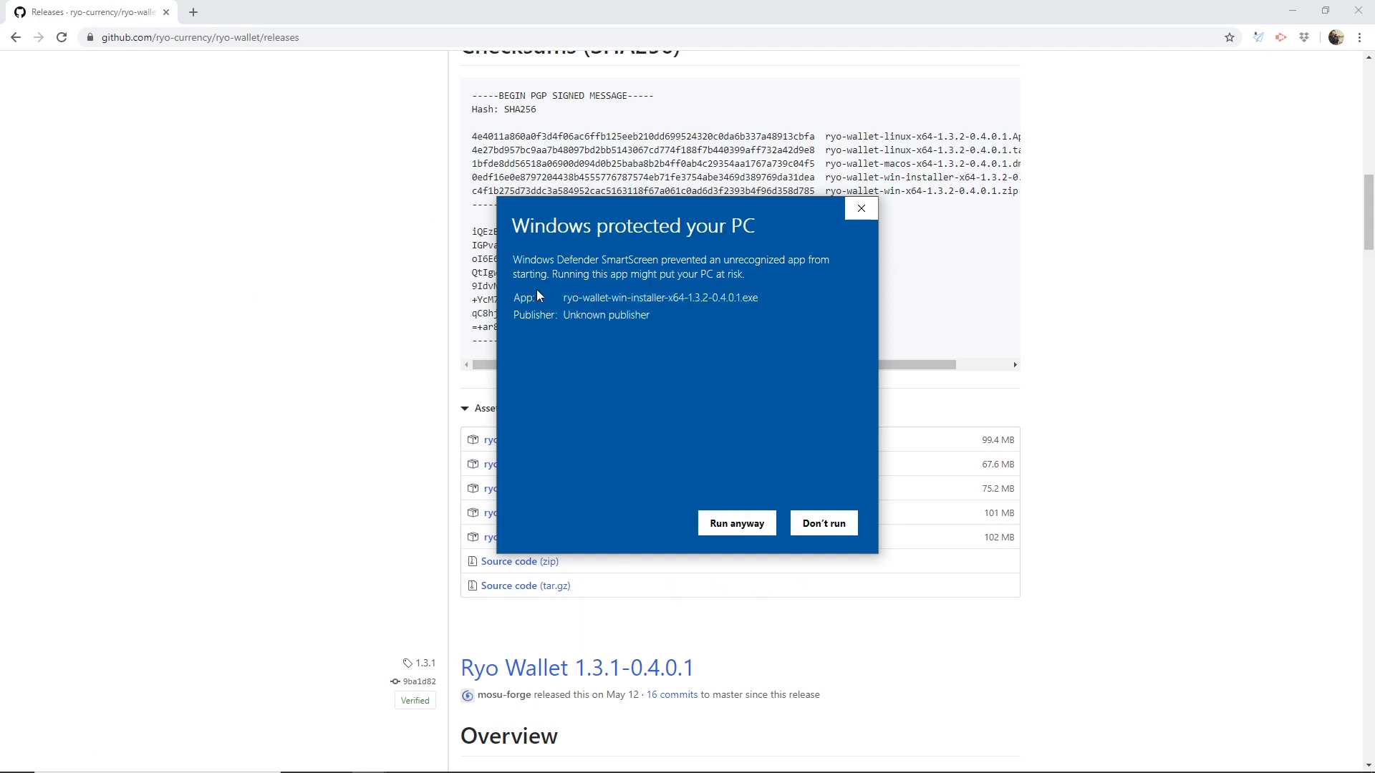
click(736, 524)
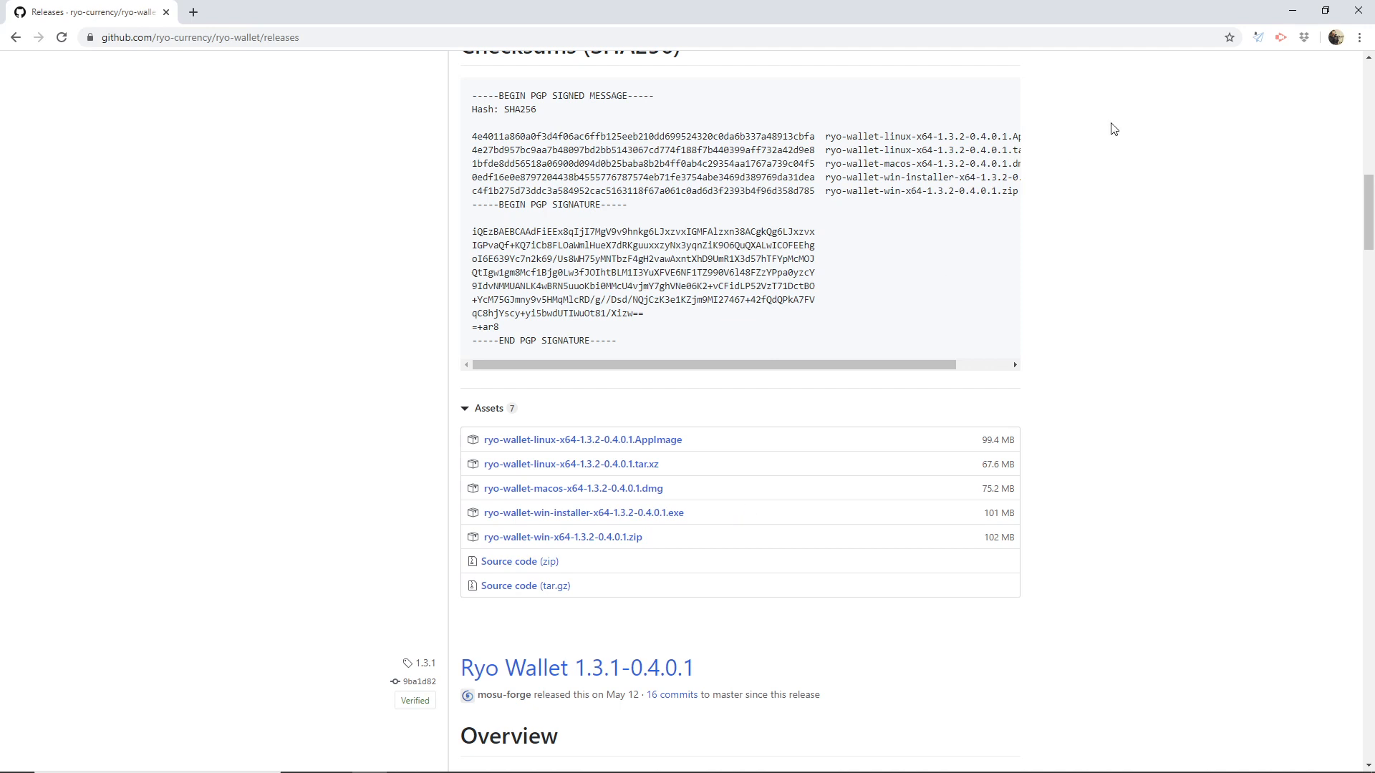
click(1292, 10)
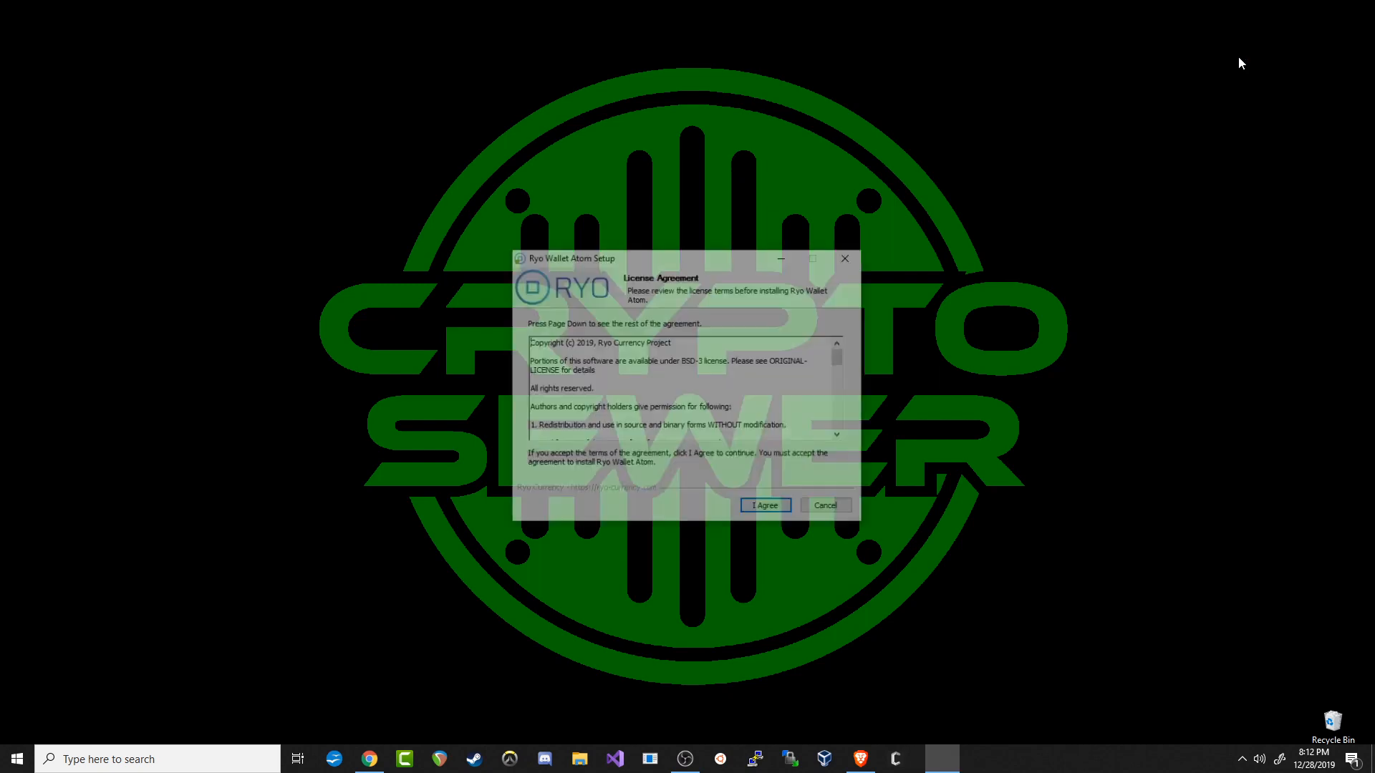
Accept the license agreement, install Ryo Wallet Atom in C:\Program Files\Ryo\RyoWallet, and close the setup.
click(767, 509)
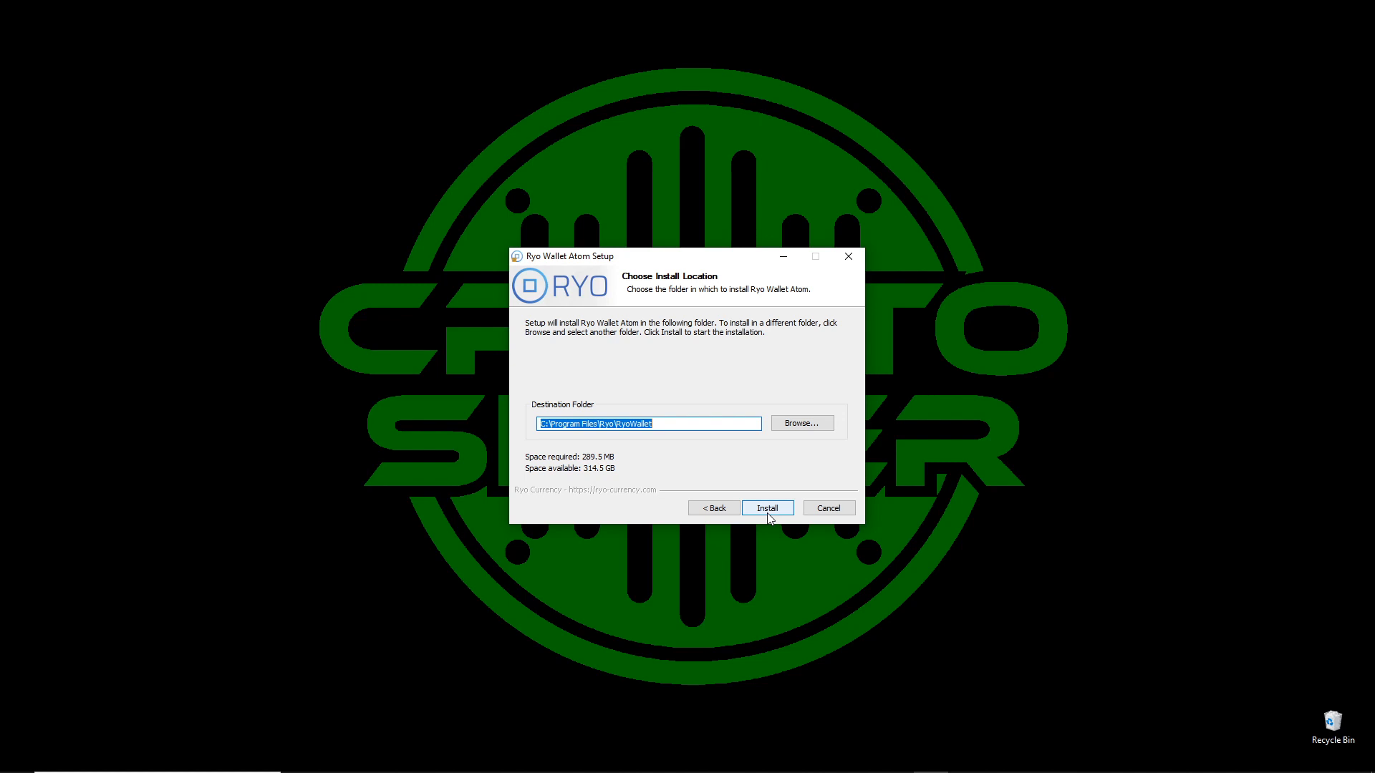
click(767, 509)
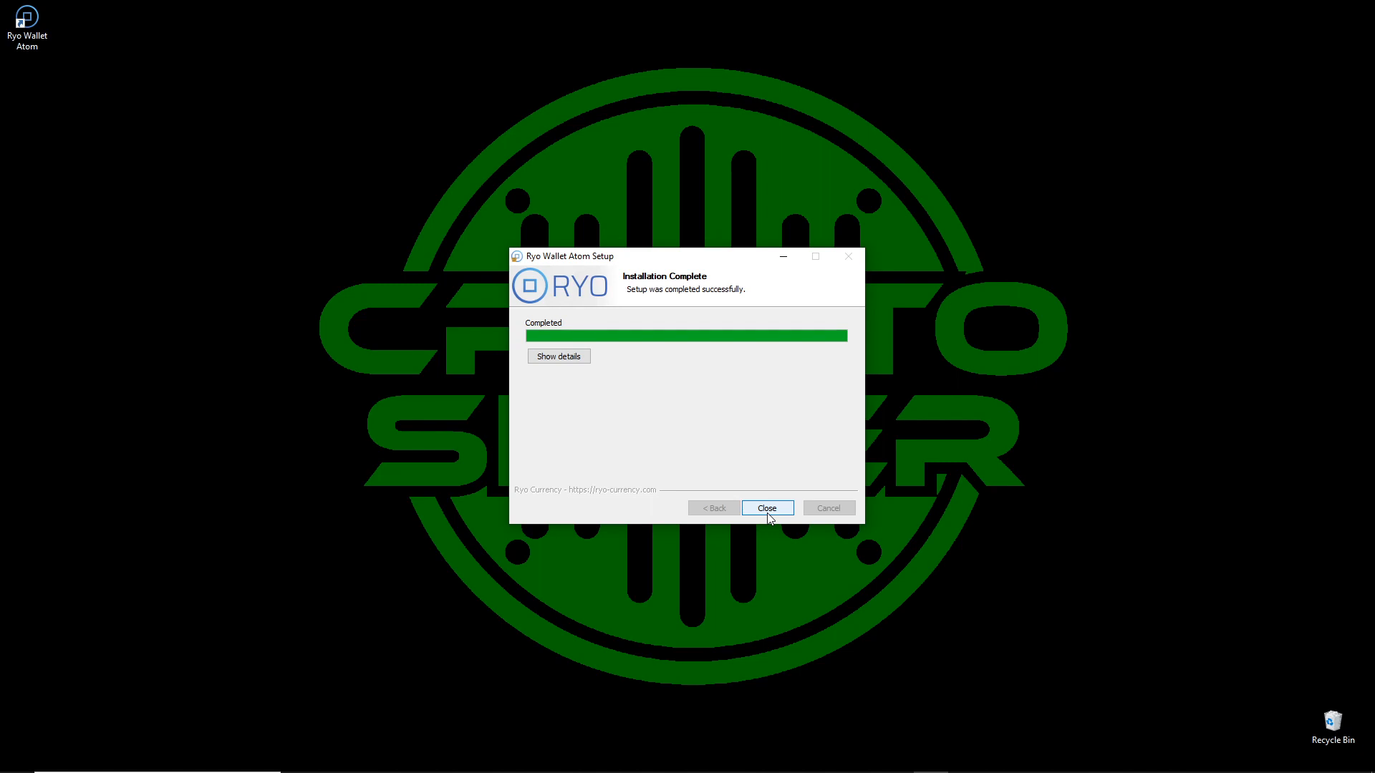
click(766, 509)
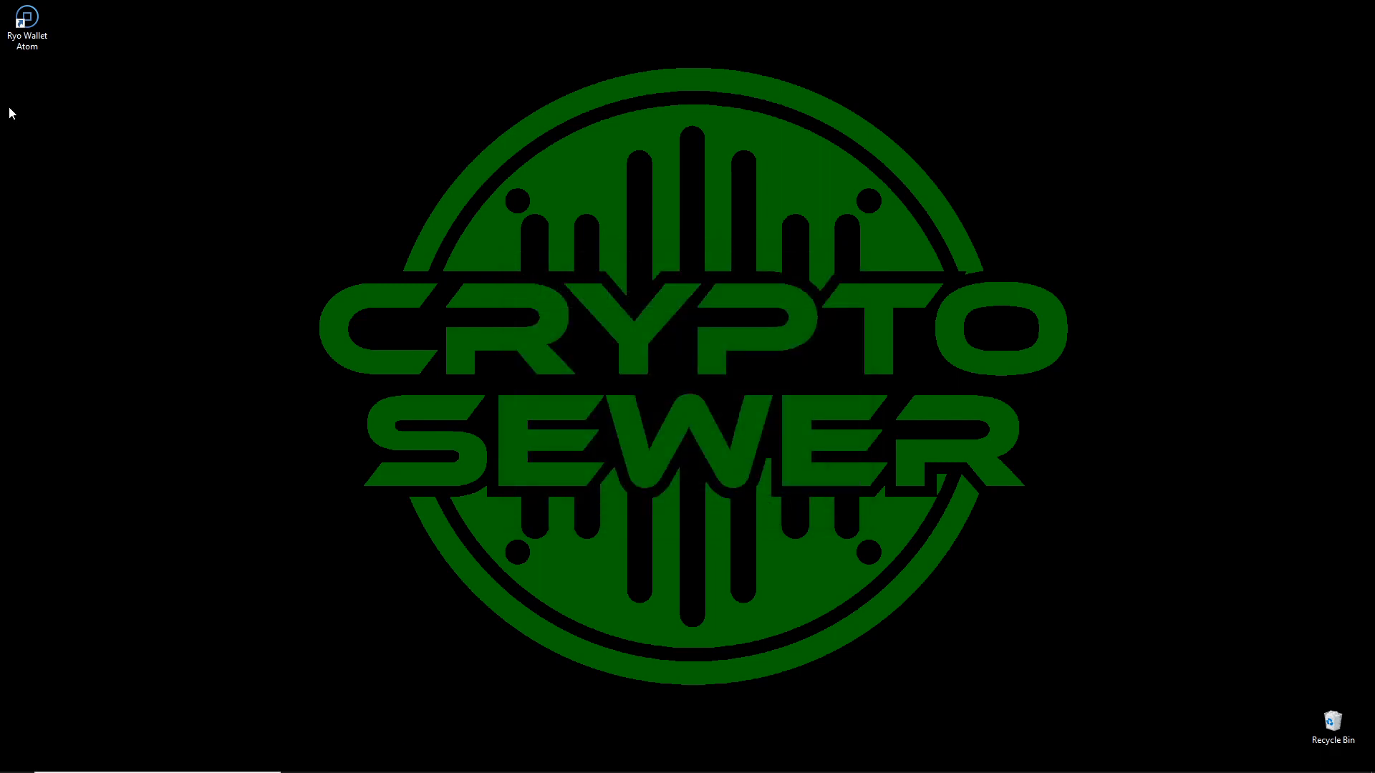
Run Ryo Wallet Atom as administrator and allow ryod and Ryo Wallet Atom through the firewall on private networks.
right_click(25, 22)
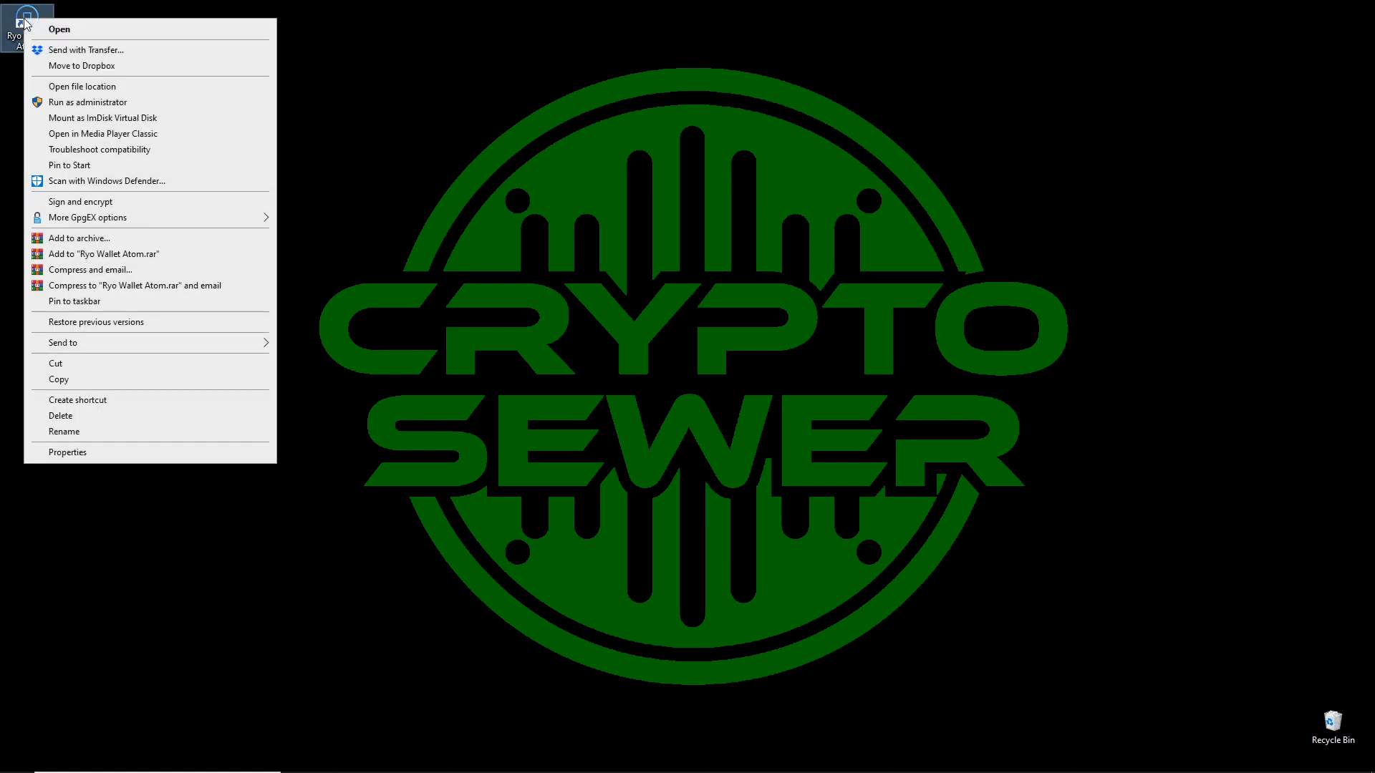
click(75, 102)
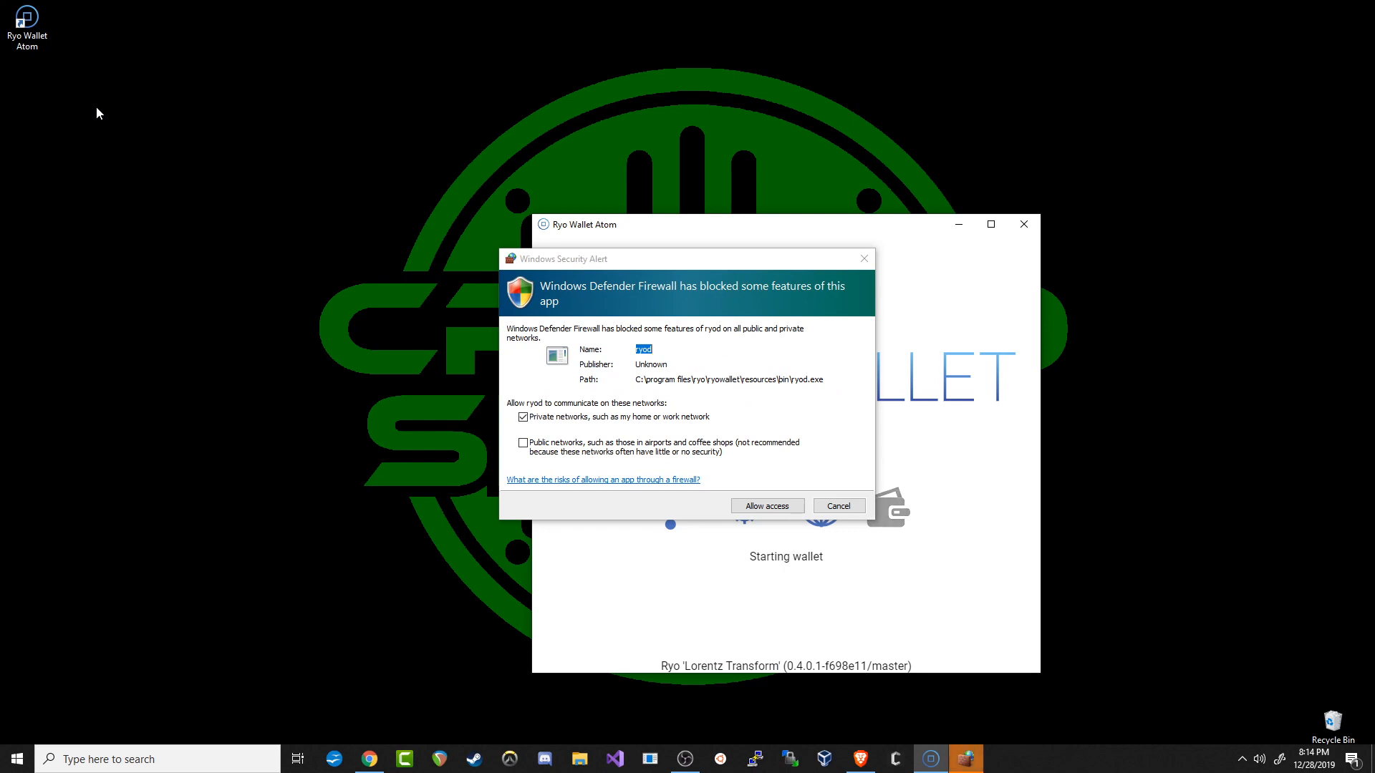
click(754, 504)
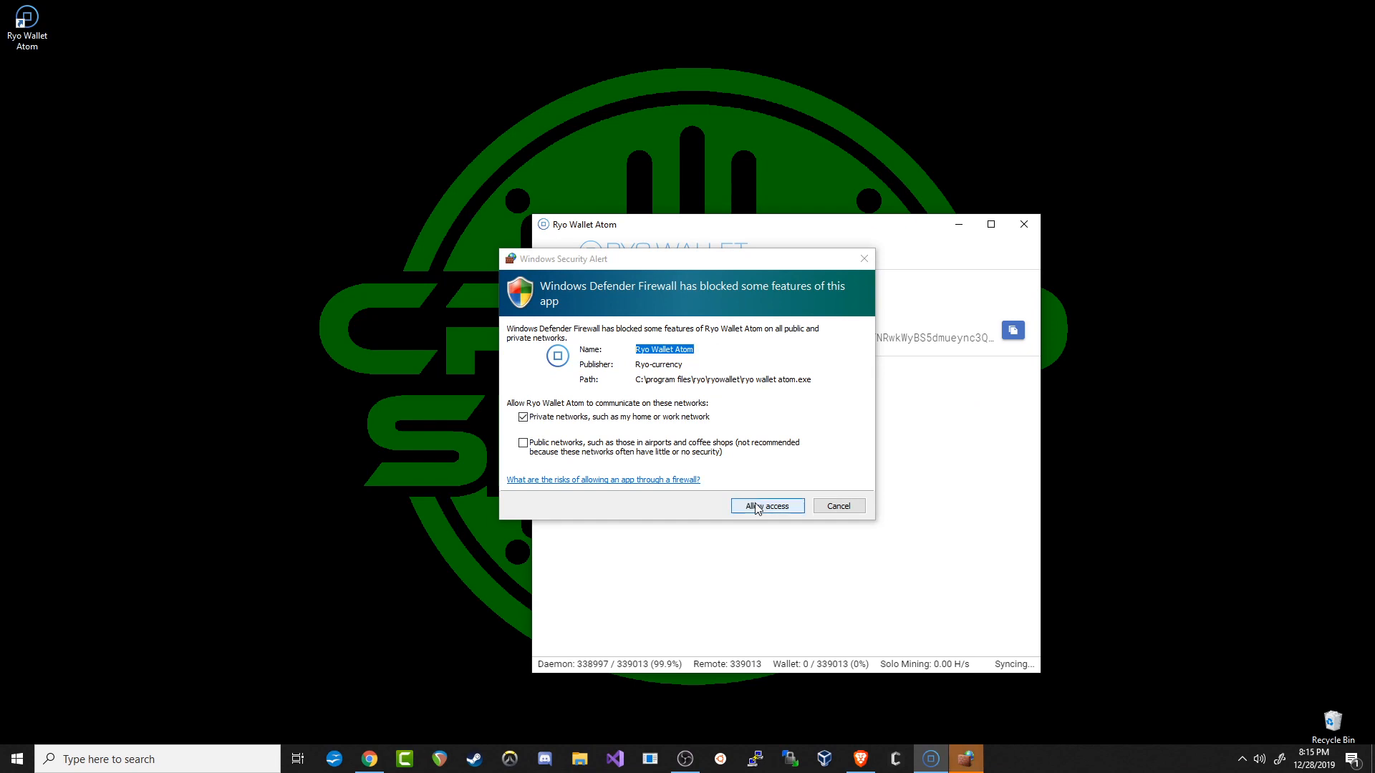
click(755, 506)
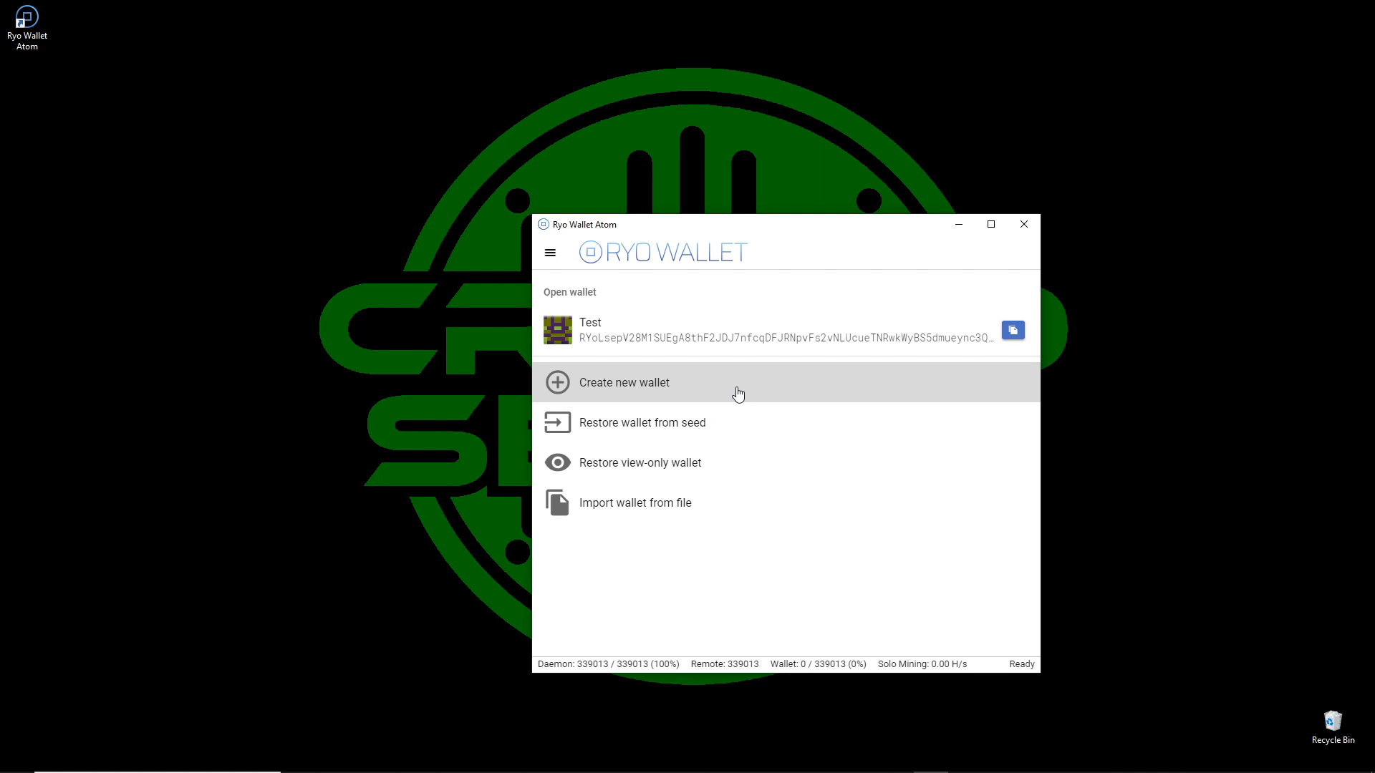
Start a new wallet and name it Crypto Sewer.
click(738, 395)
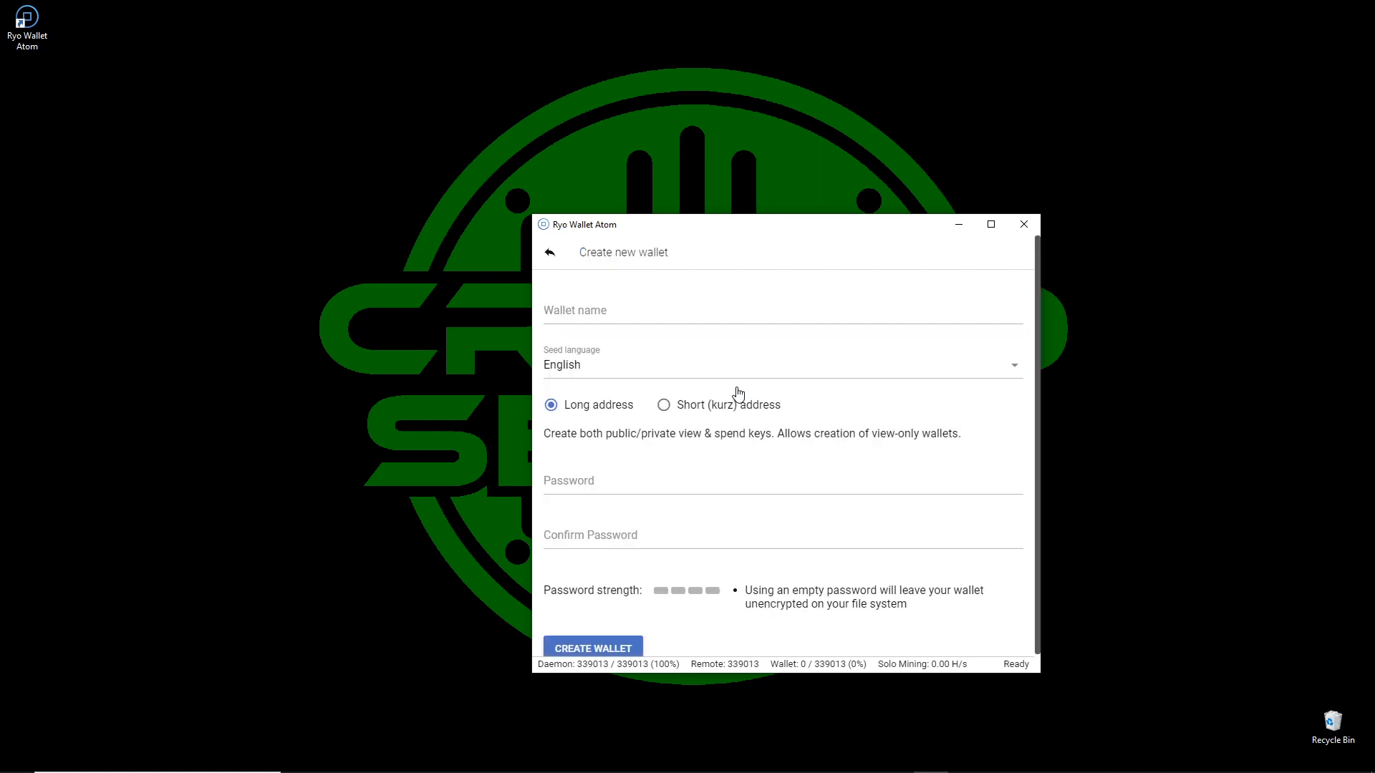
click(658, 311)
text(Cry)
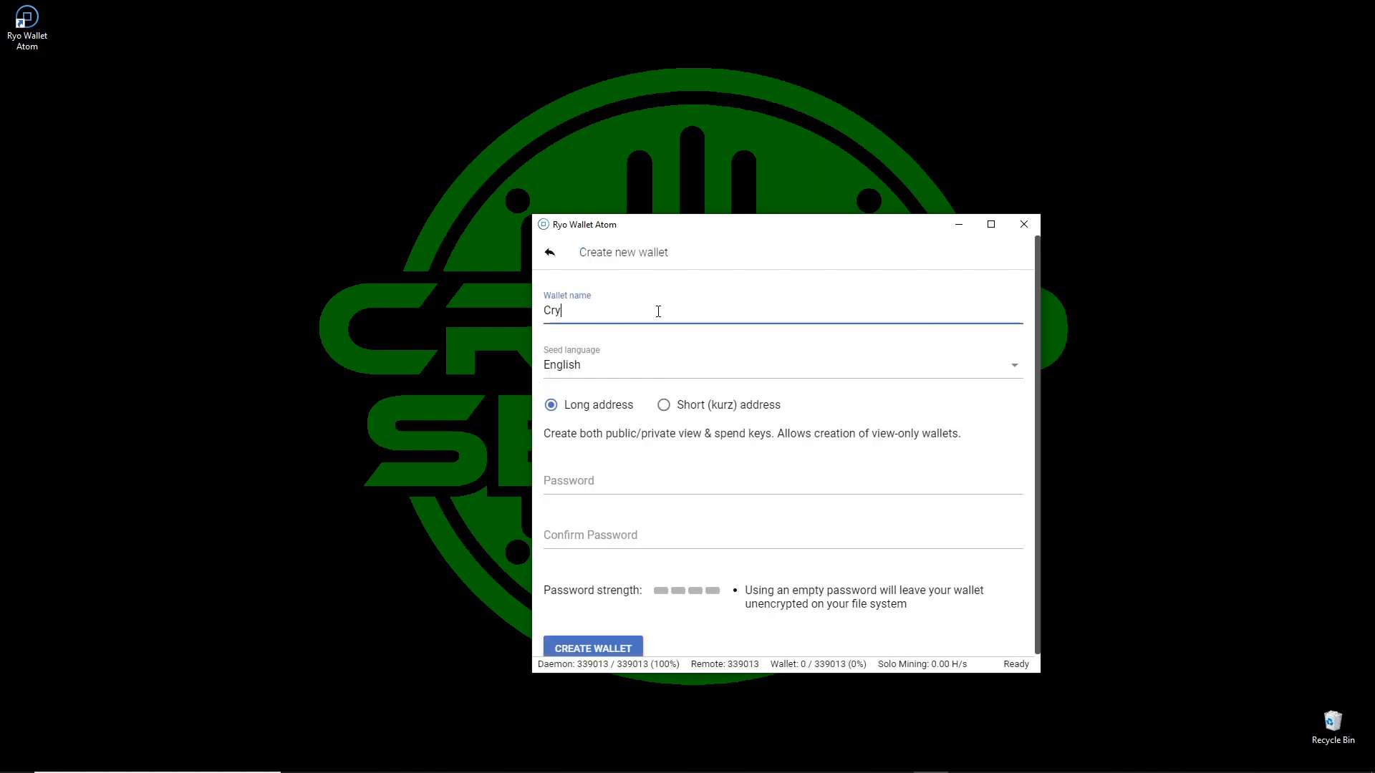
text(pto Sewer)
Enter and confirm the wallet password and try to create the wallet.
click(621, 477)
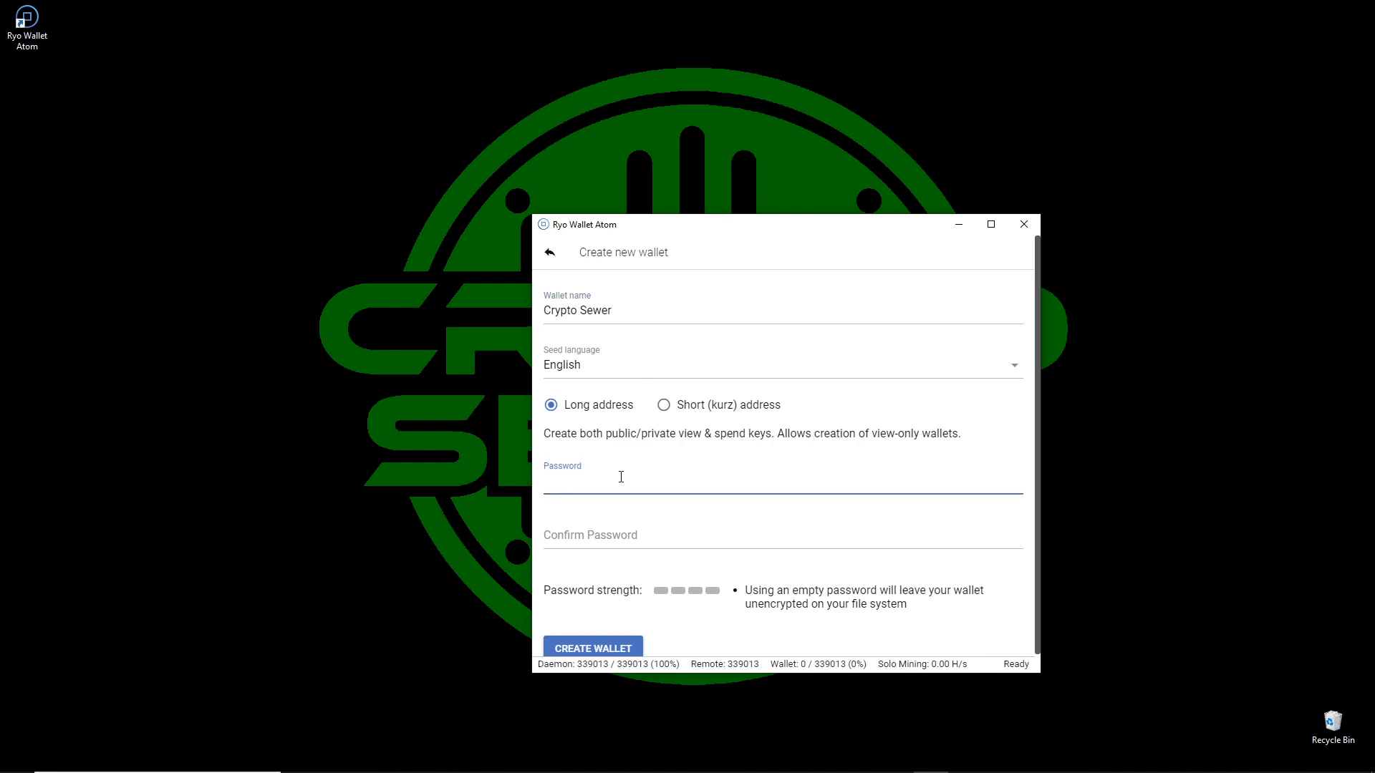
text(••••••••••)
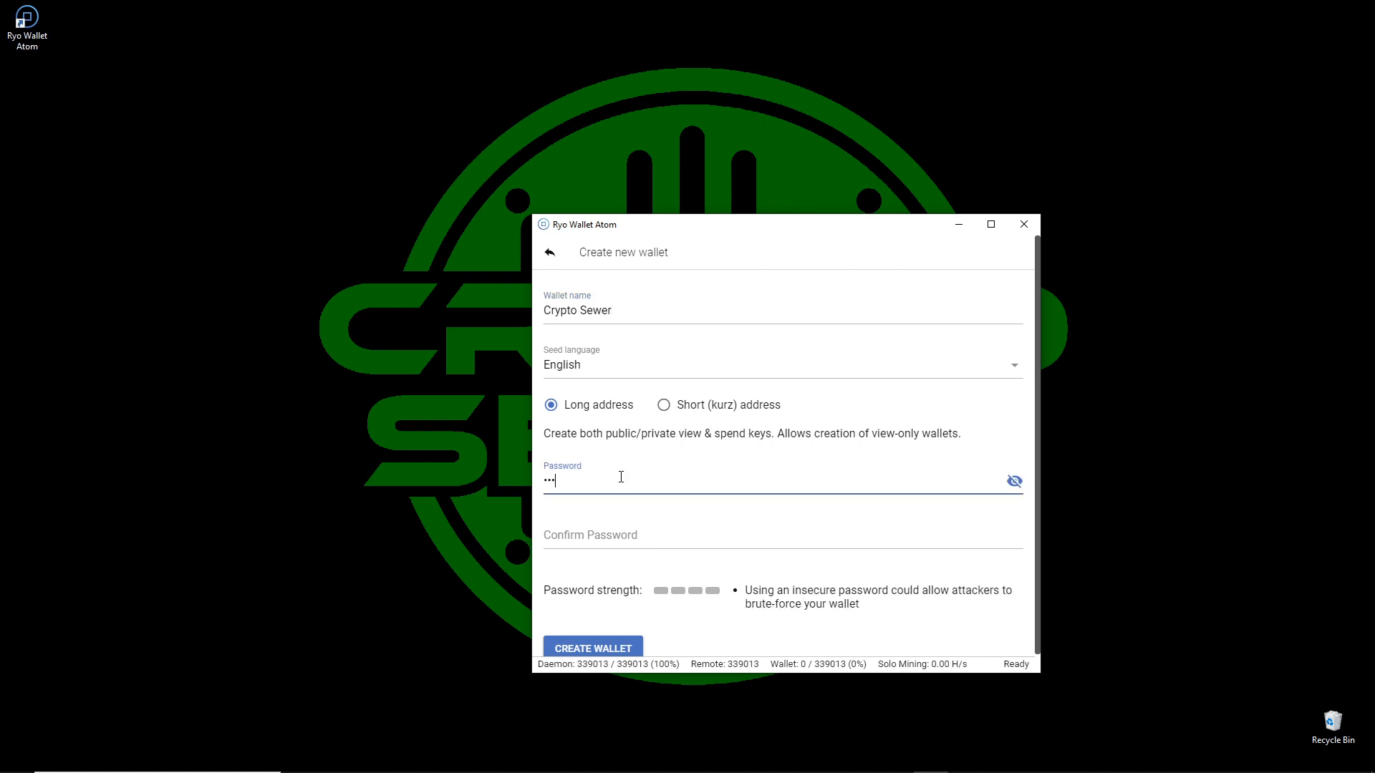
key(Tab)
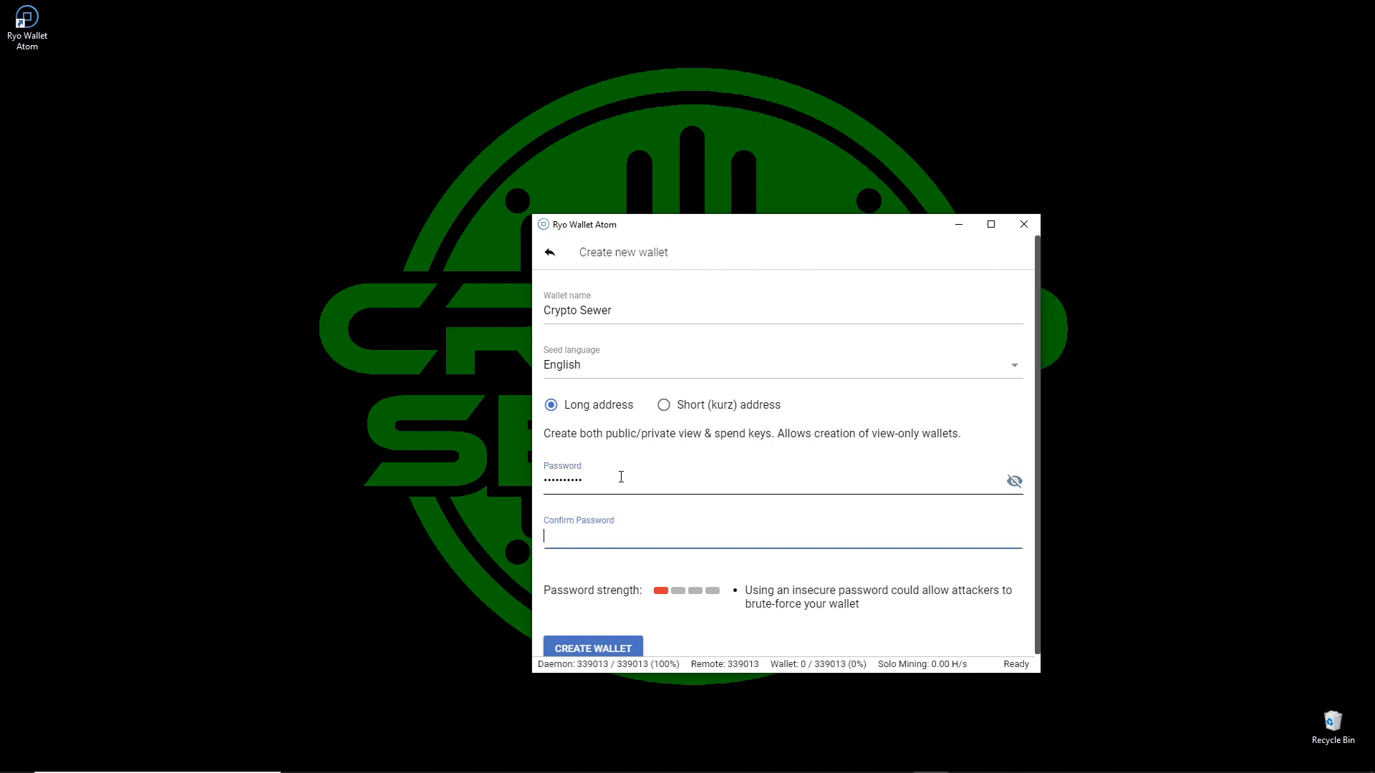
text(••••••••••)
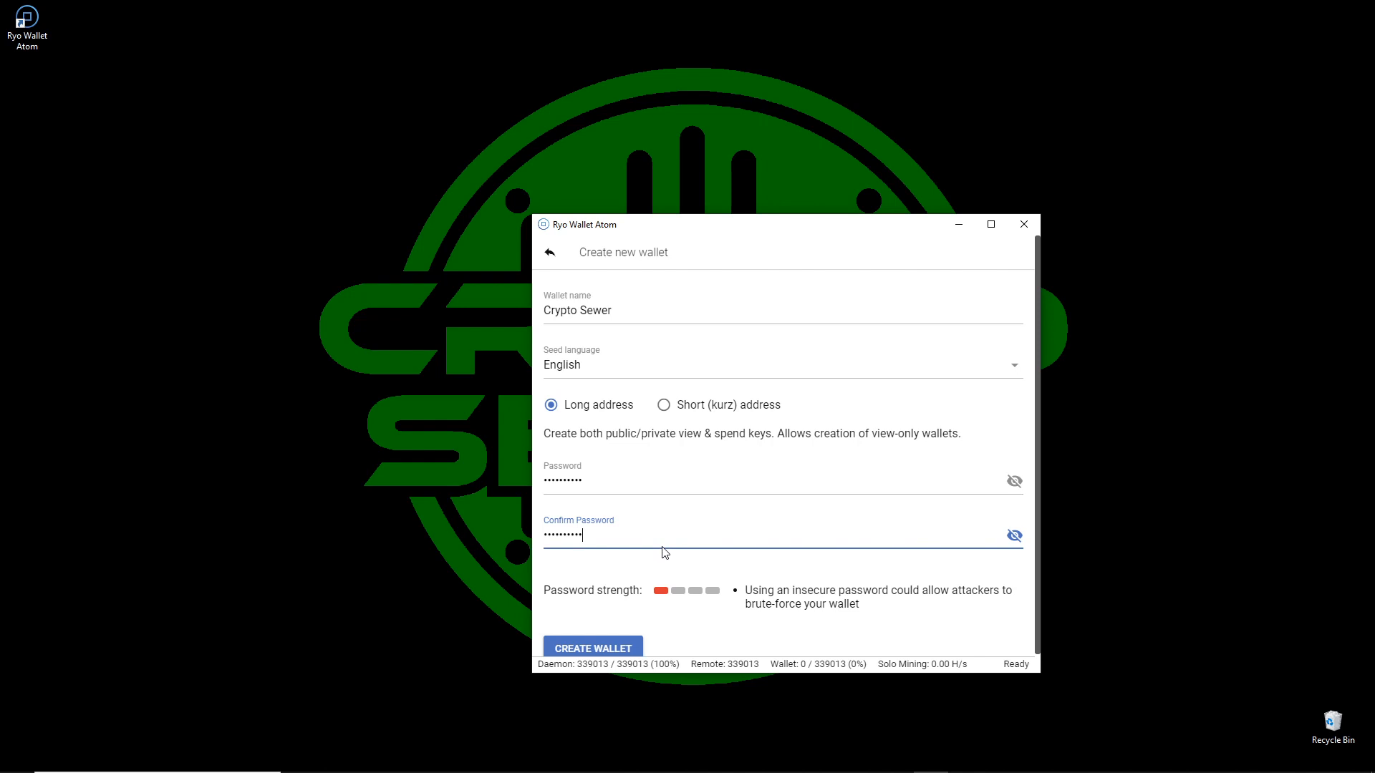
scroll(664, 555, down, 1)
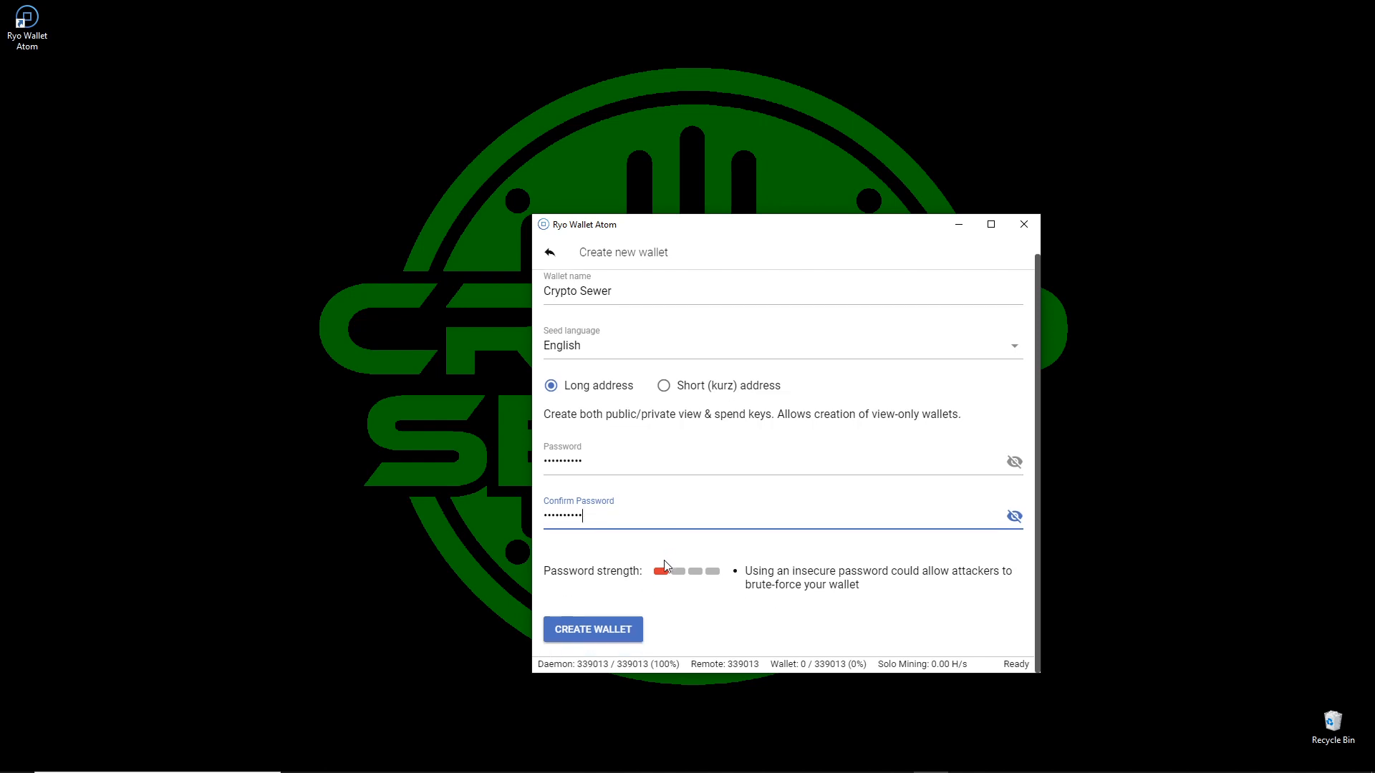
click(608, 637)
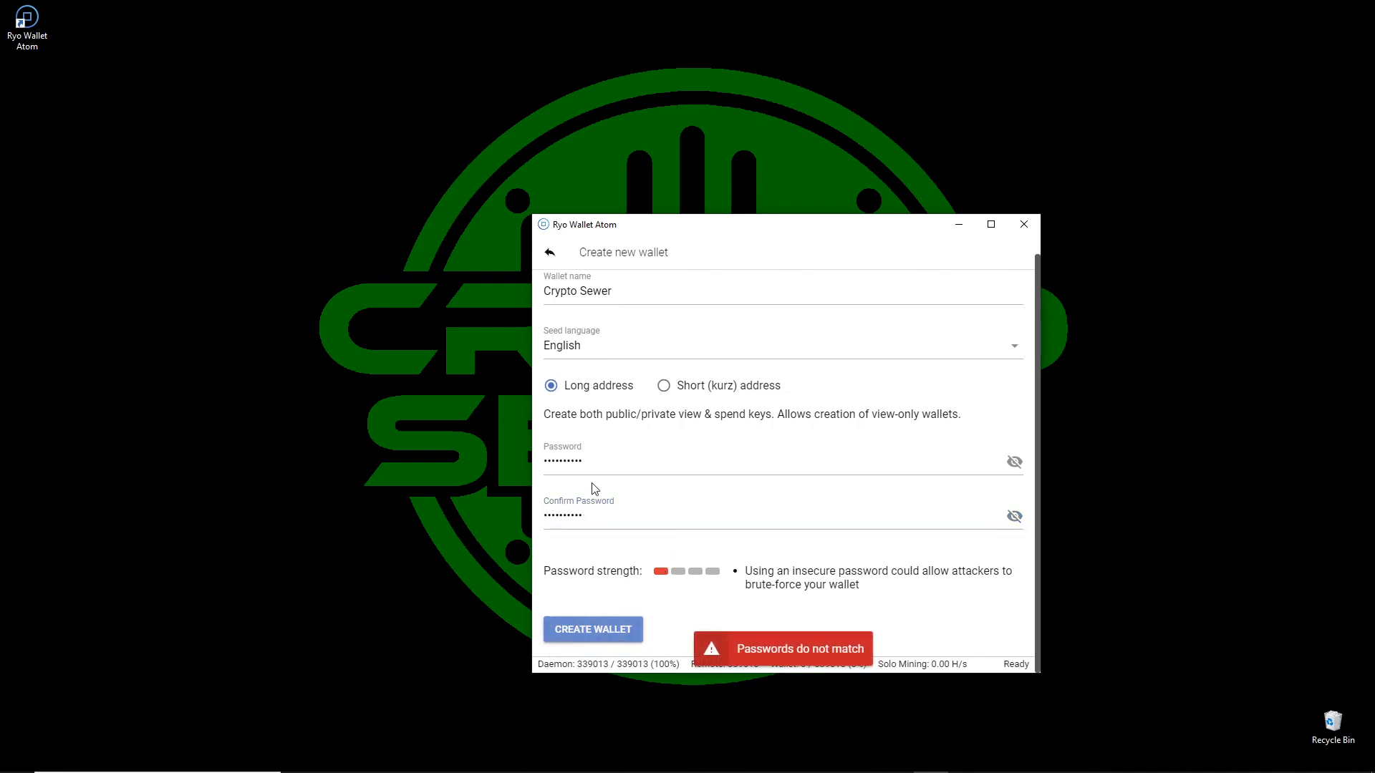
Re-enter the matching wallet password in both password fields, create the wallet, and continue past the insecure-password warning.
double_click(604, 513)
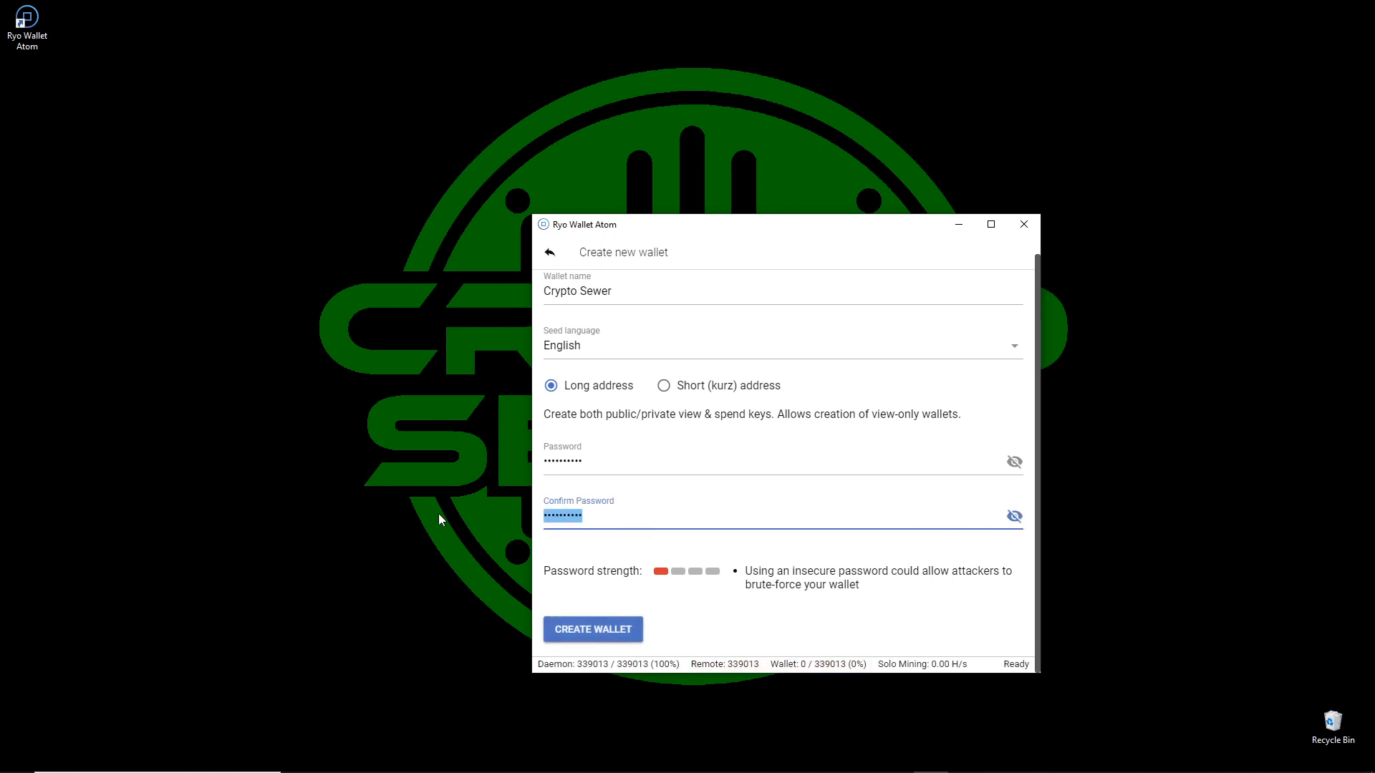
text(**********)
key(shift+Tab)
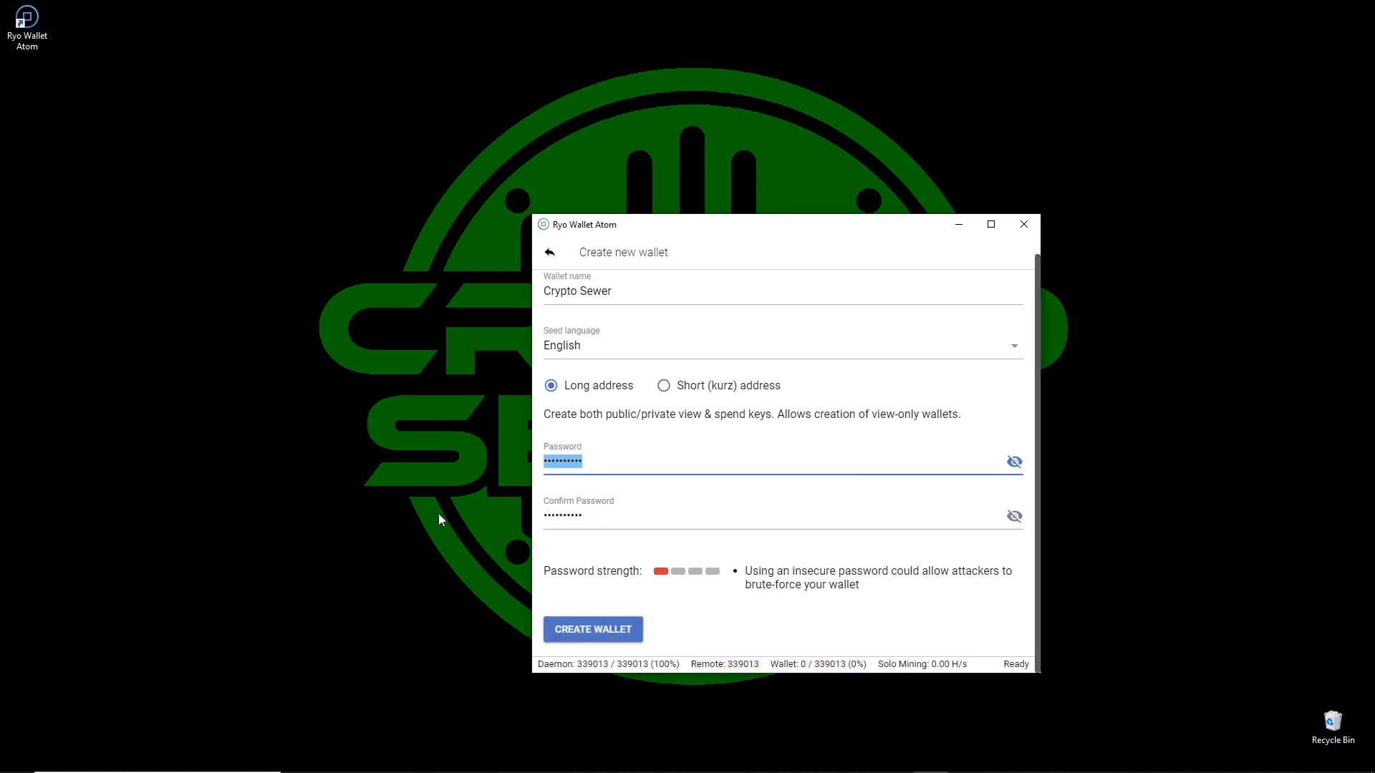
text(*******)
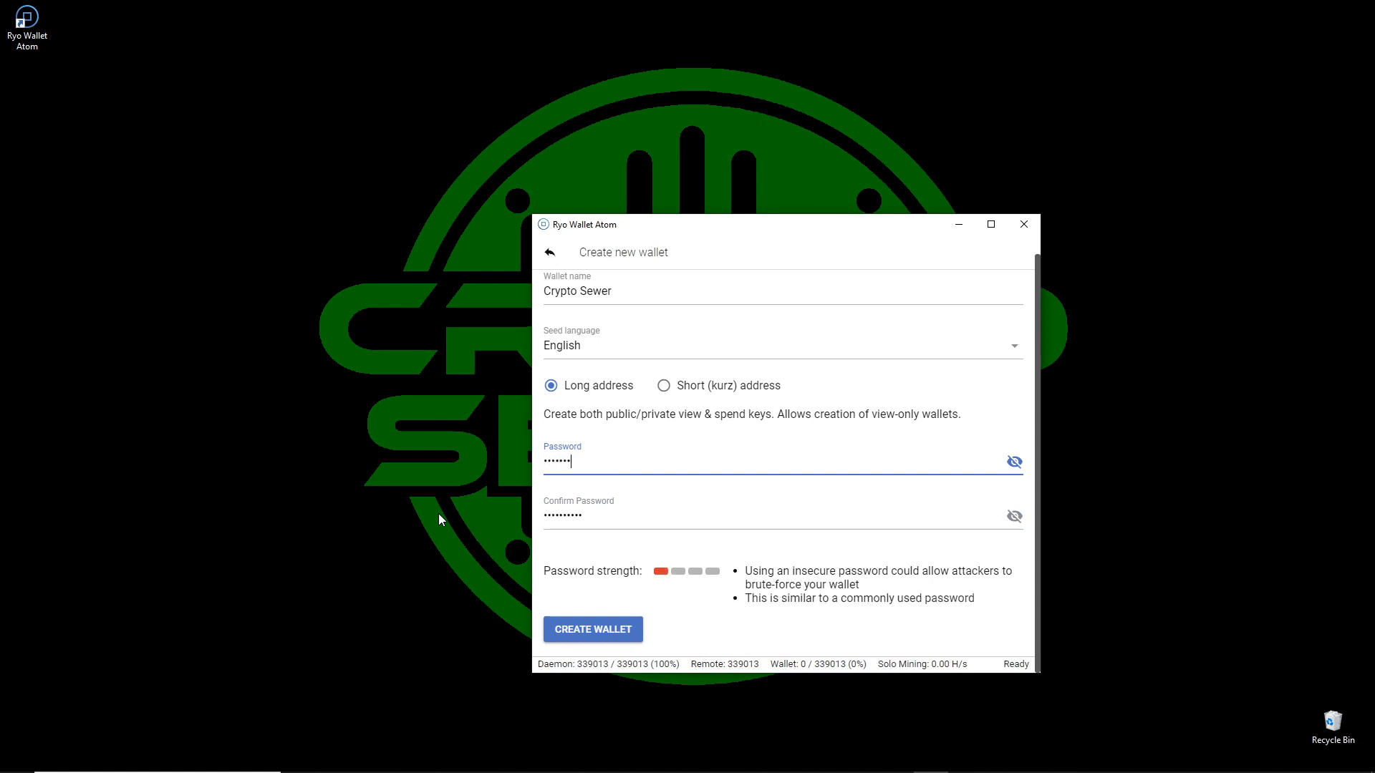
text(***)
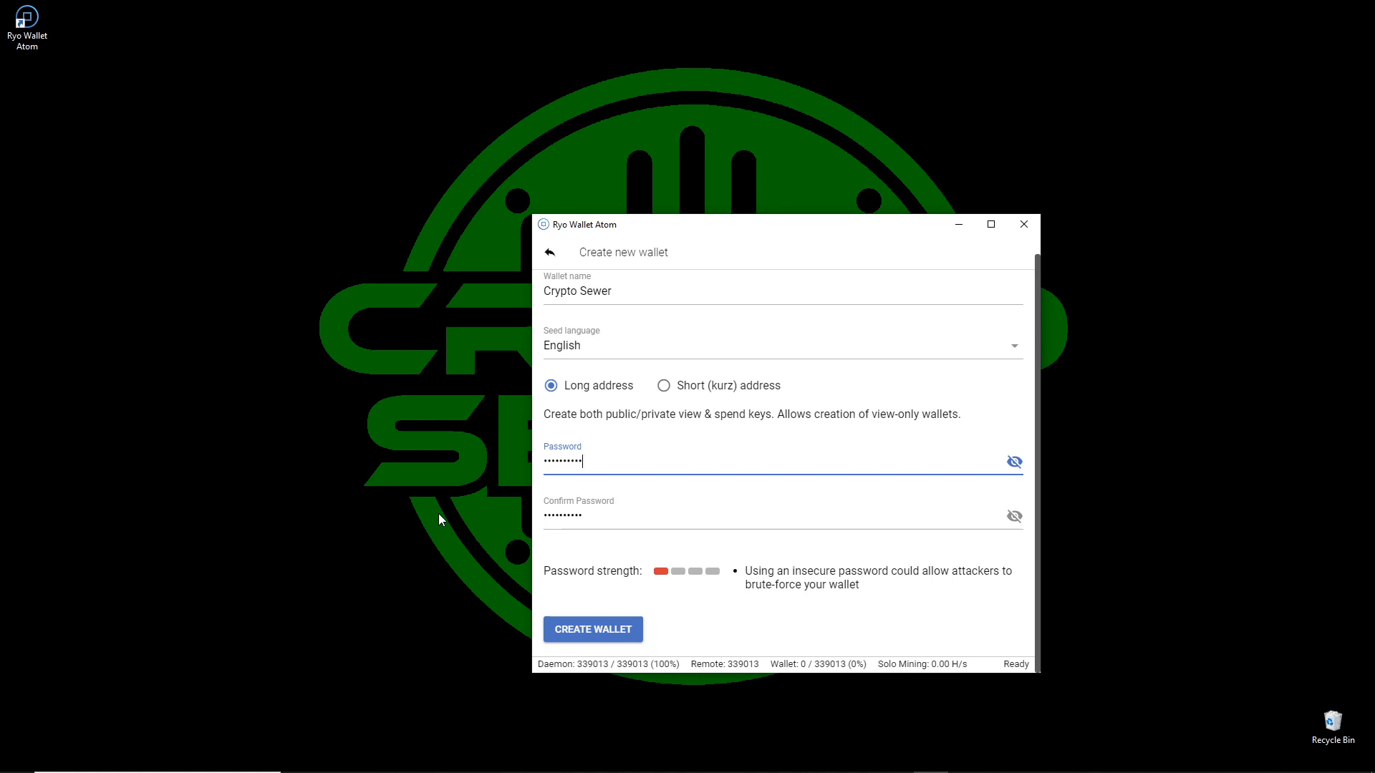
click(594, 630)
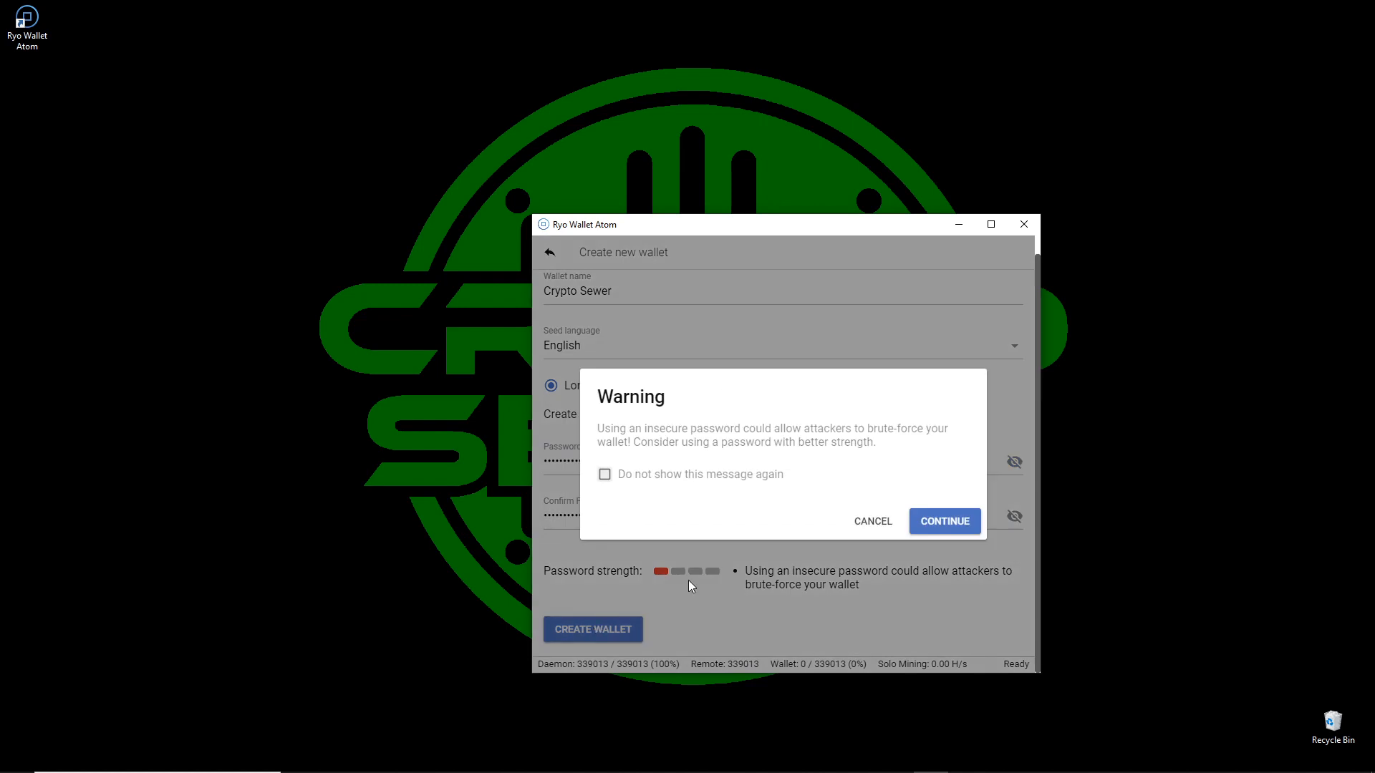
click(935, 524)
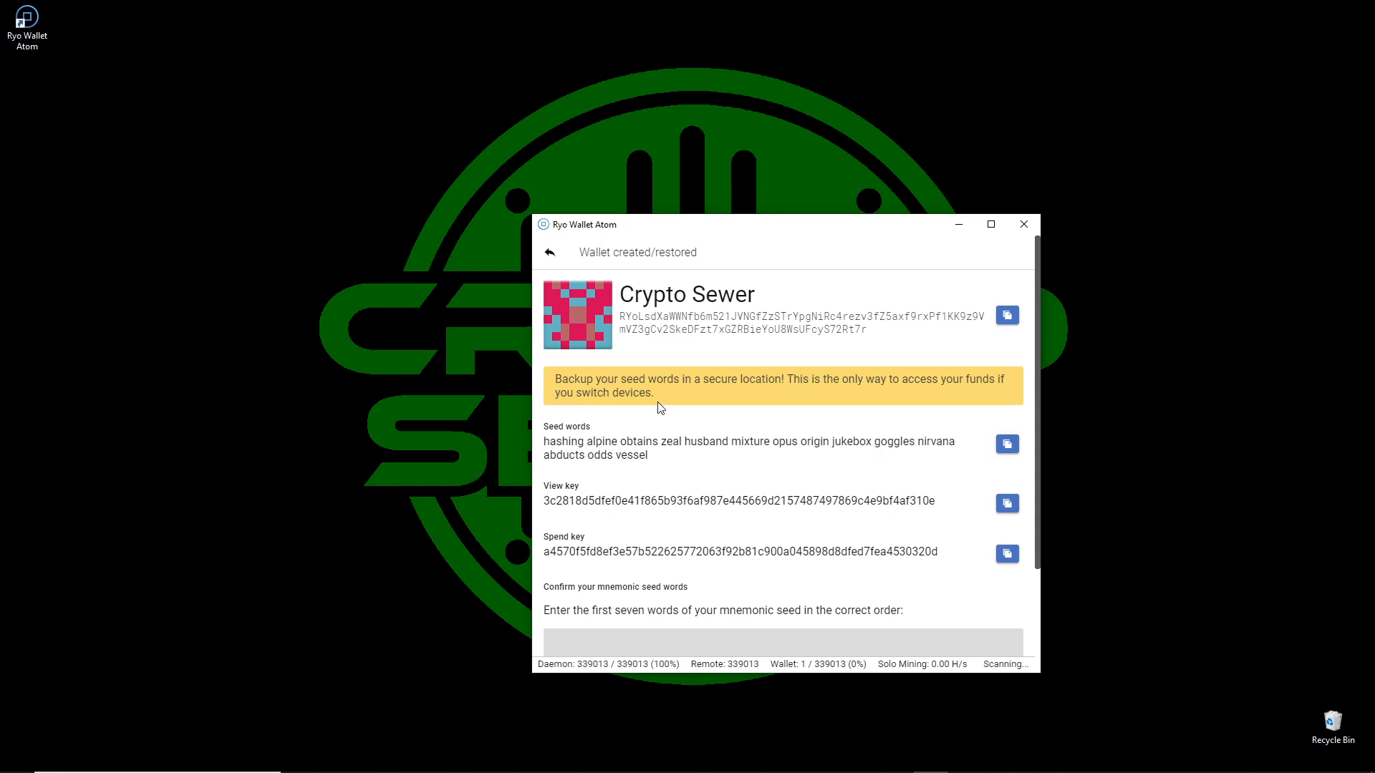
Highlight the new wallet's seed words and its public address for review.
drag(543, 443, 649, 456)
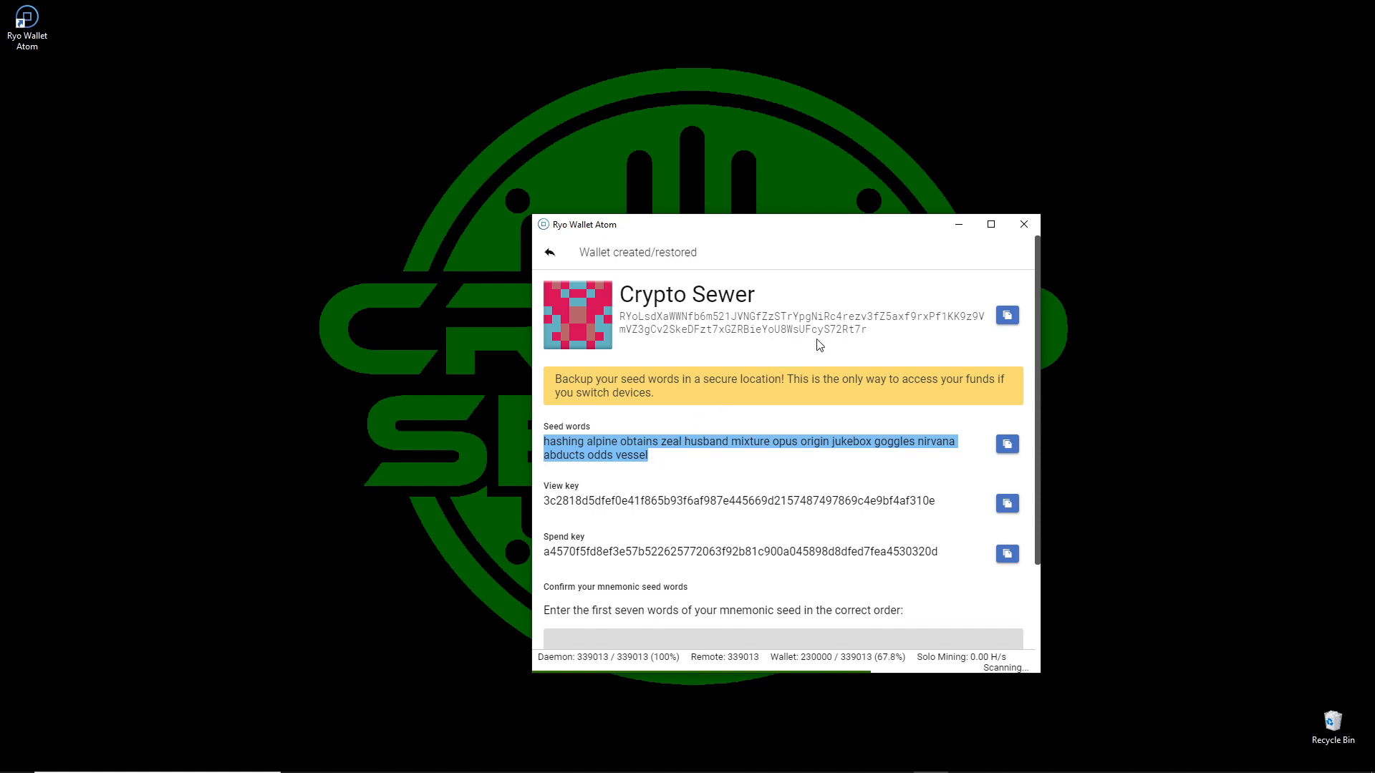
drag(875, 334, 622, 319)
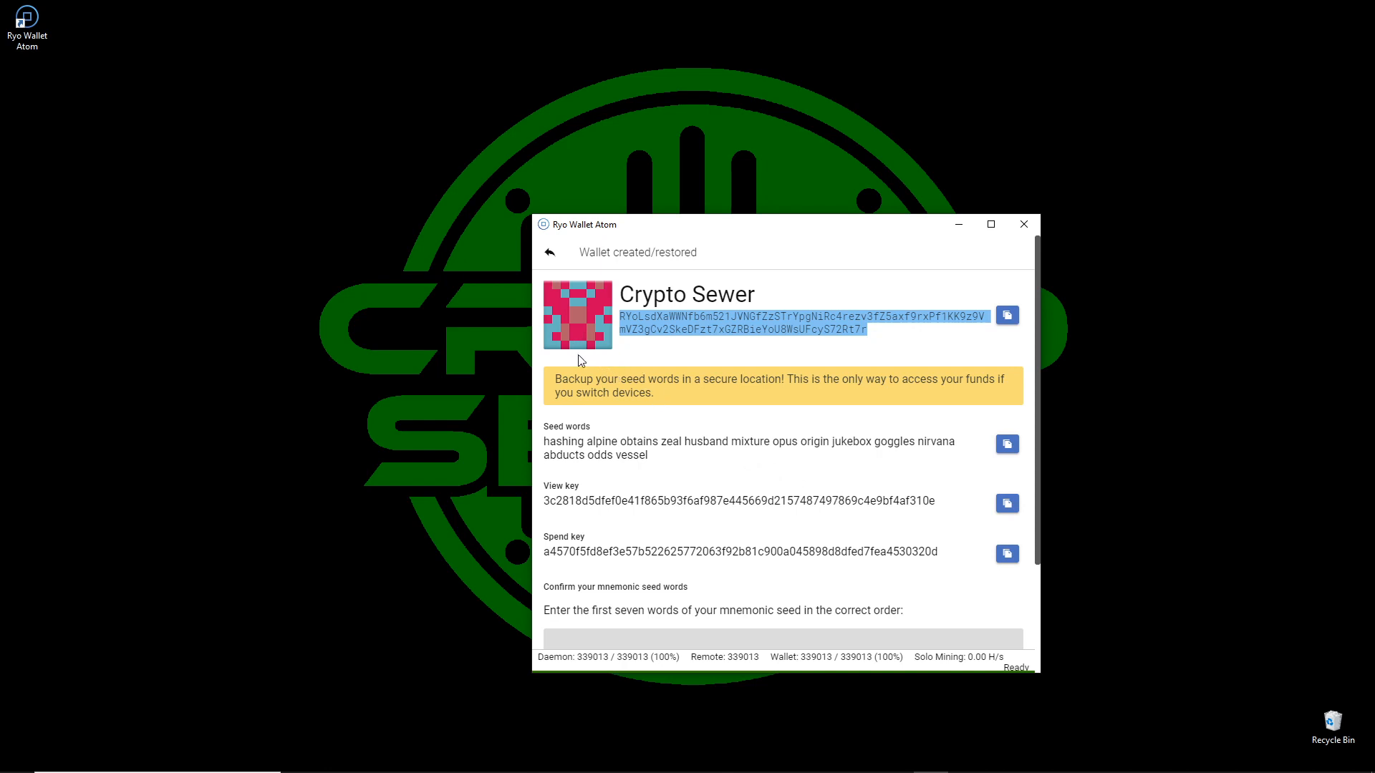
Return to the wallet list and open the Crypto Sewer wallet with its wallet password.
click(550, 256)
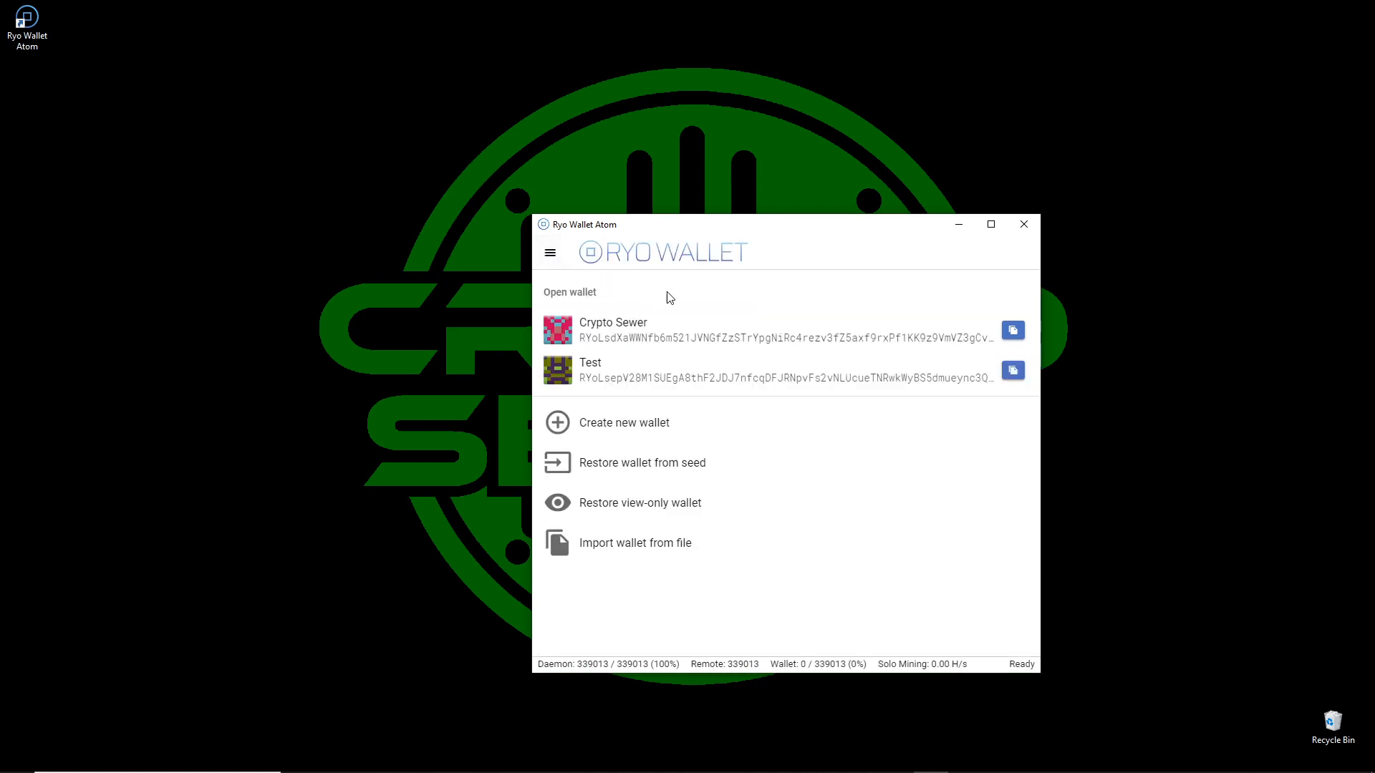
click(698, 335)
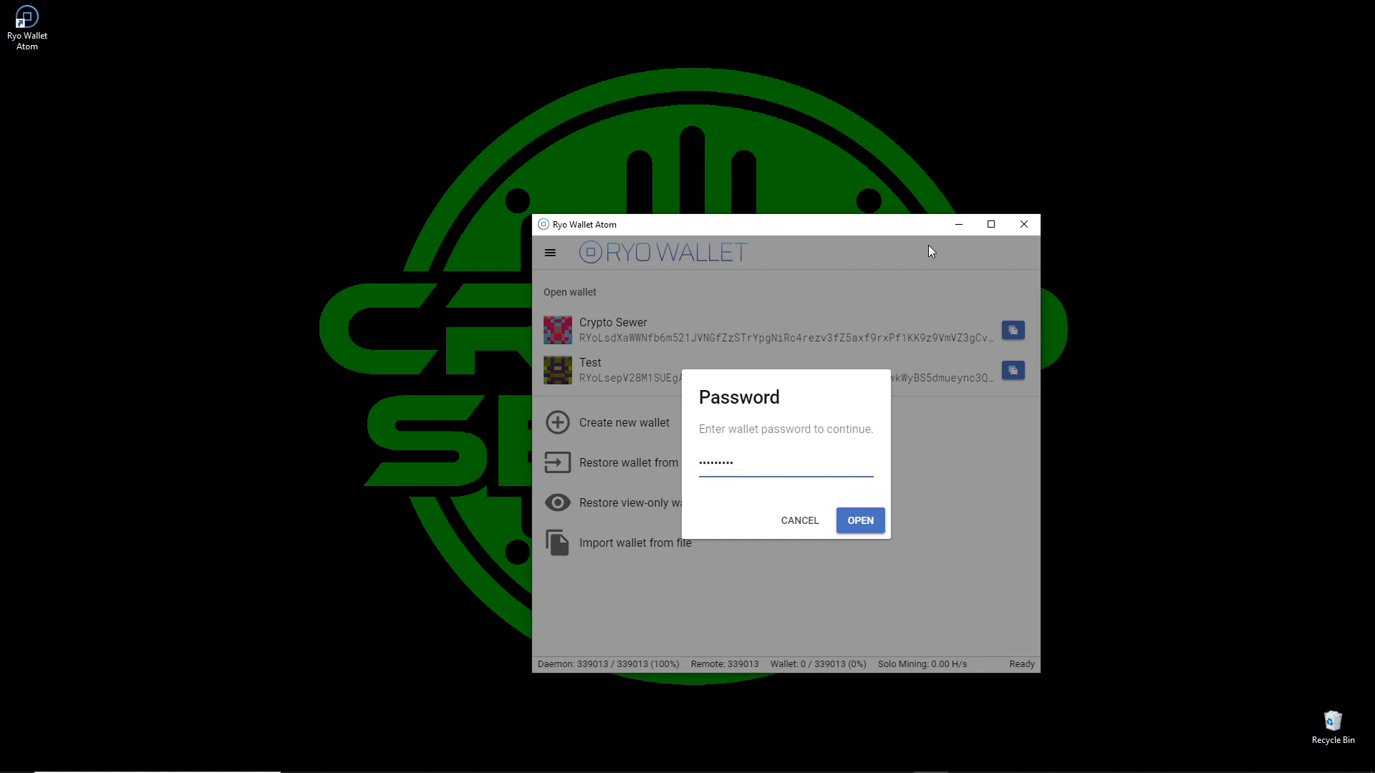
key(Return)
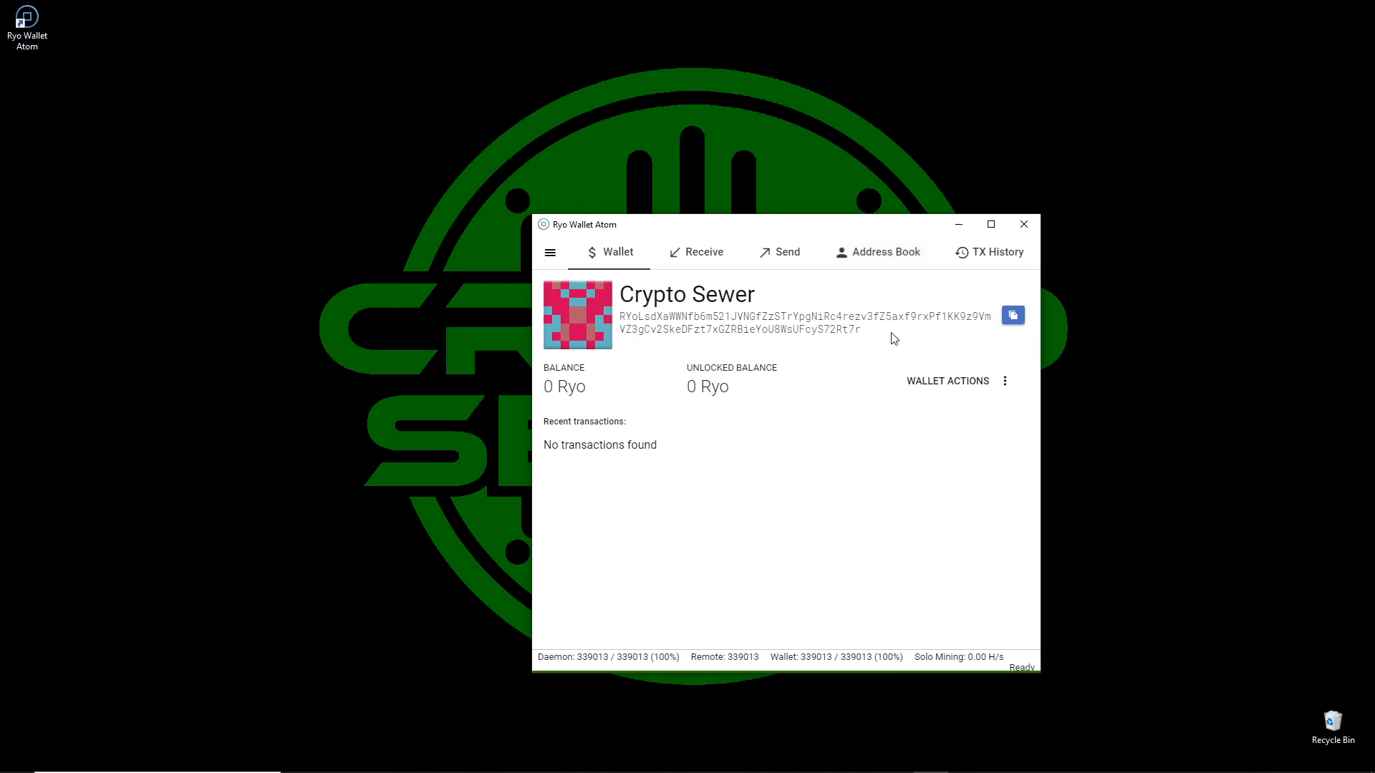
Review the Receive addresses and the options for Sub-address (Index 1), the Send form, Address Book and TX History, and return to the wallet overview.
click(713, 266)
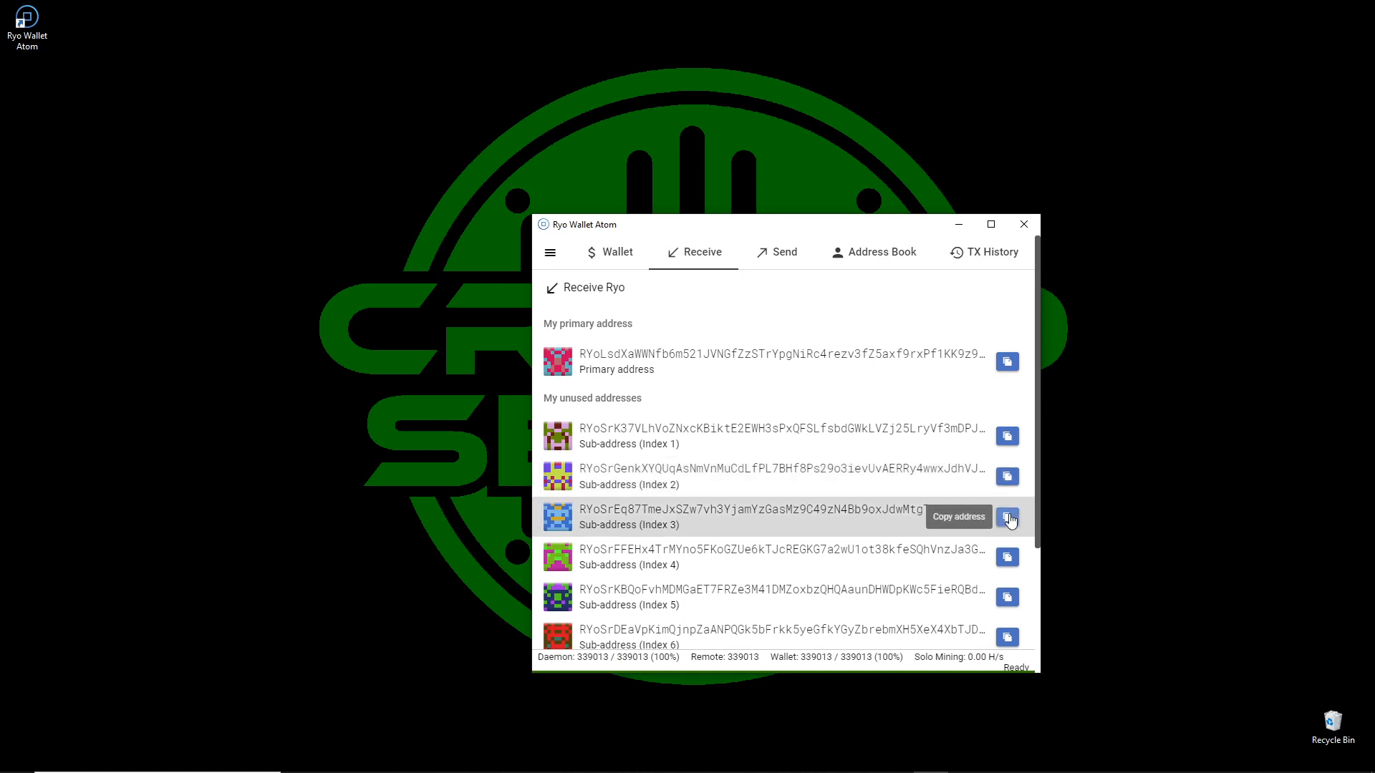
right_click(938, 438)
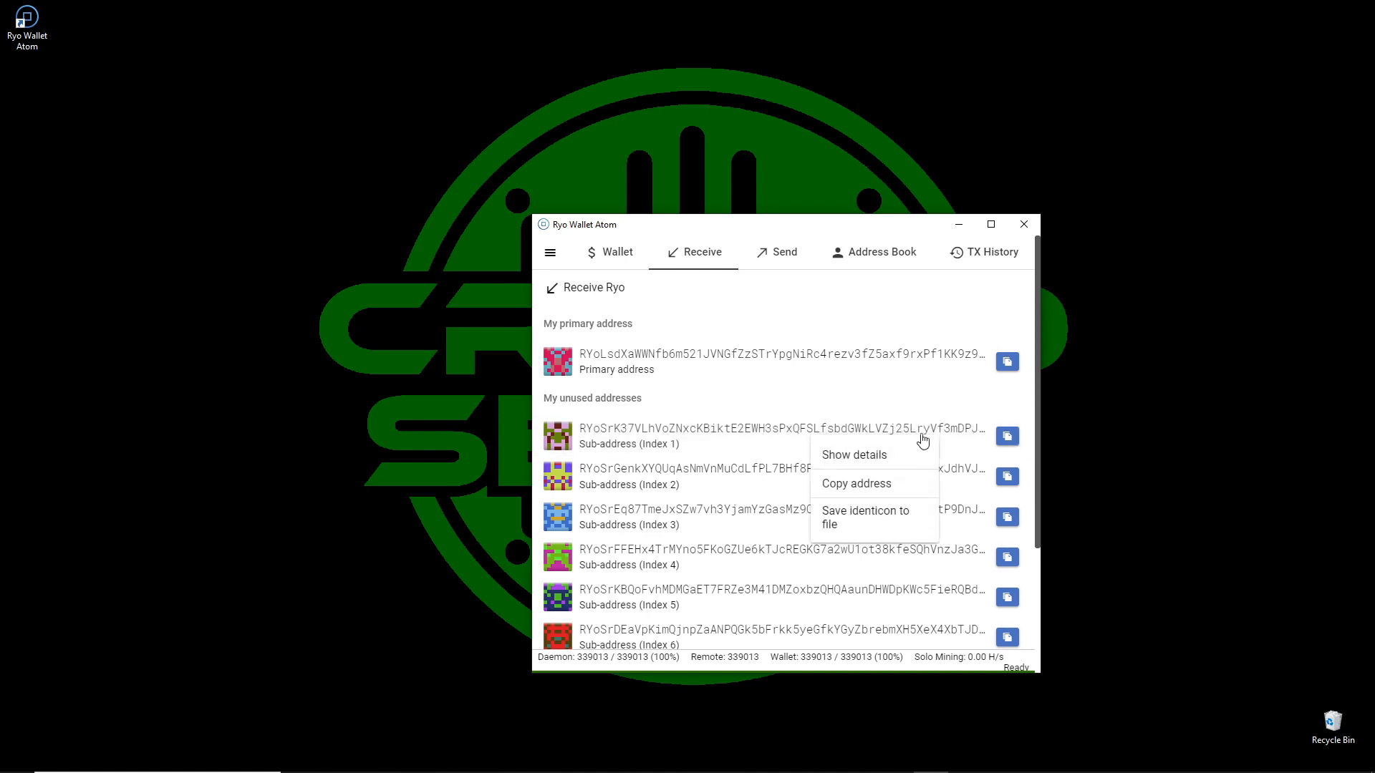
click(939, 407)
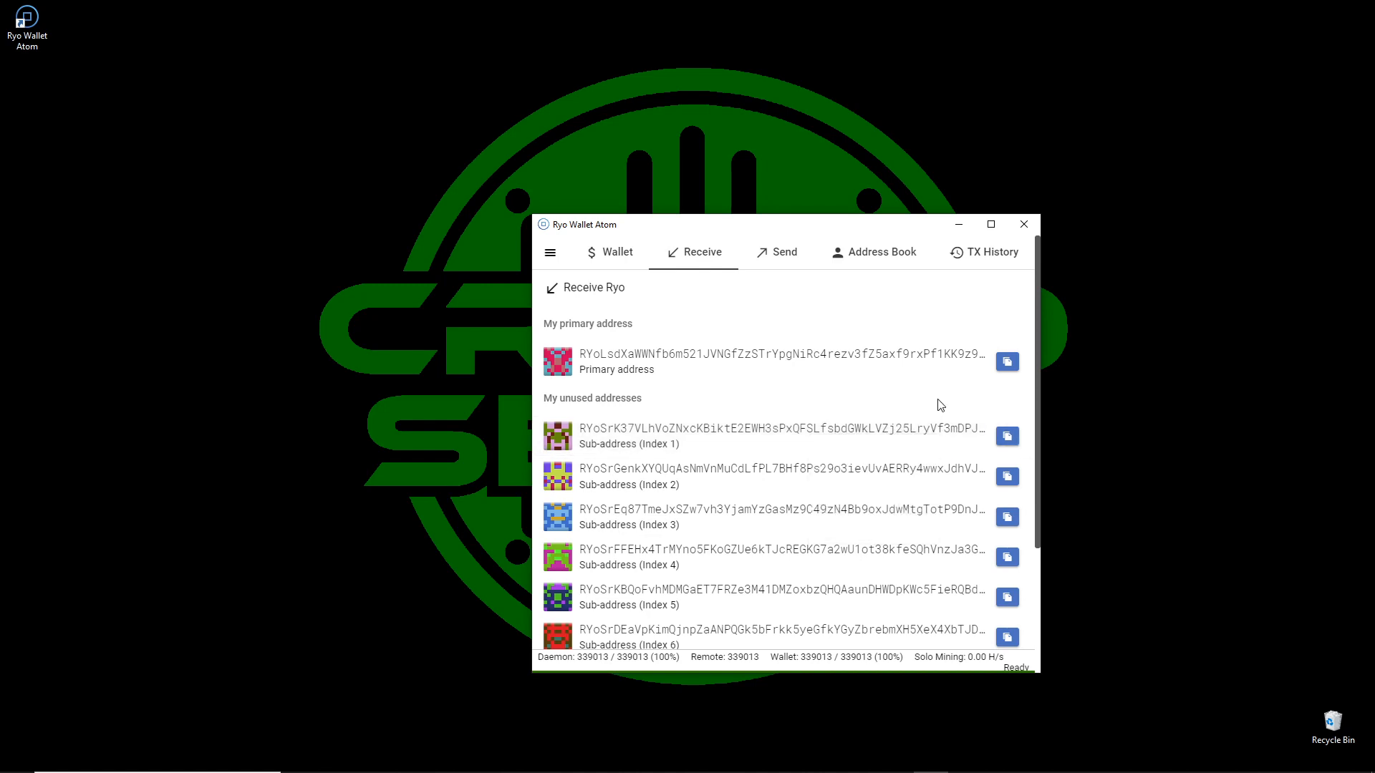
click(786, 254)
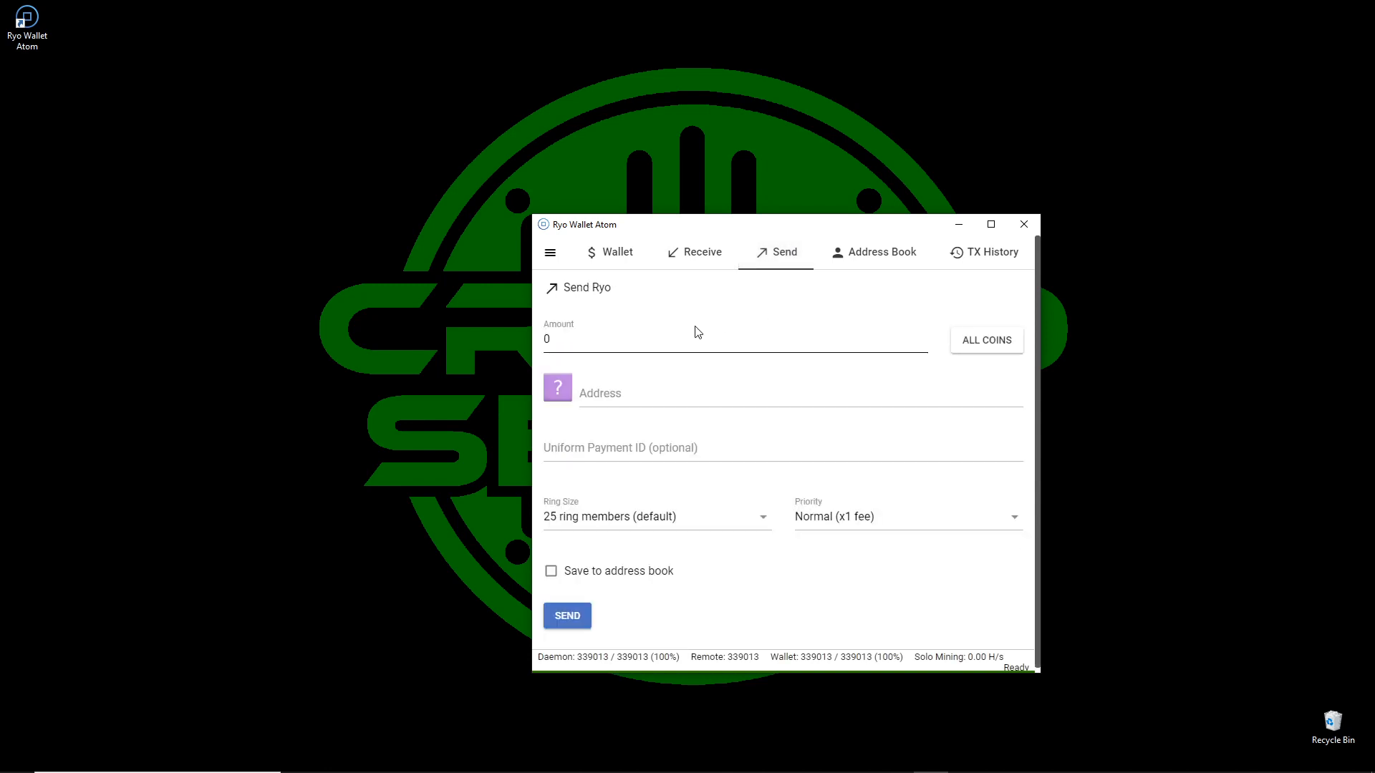
click(865, 263)
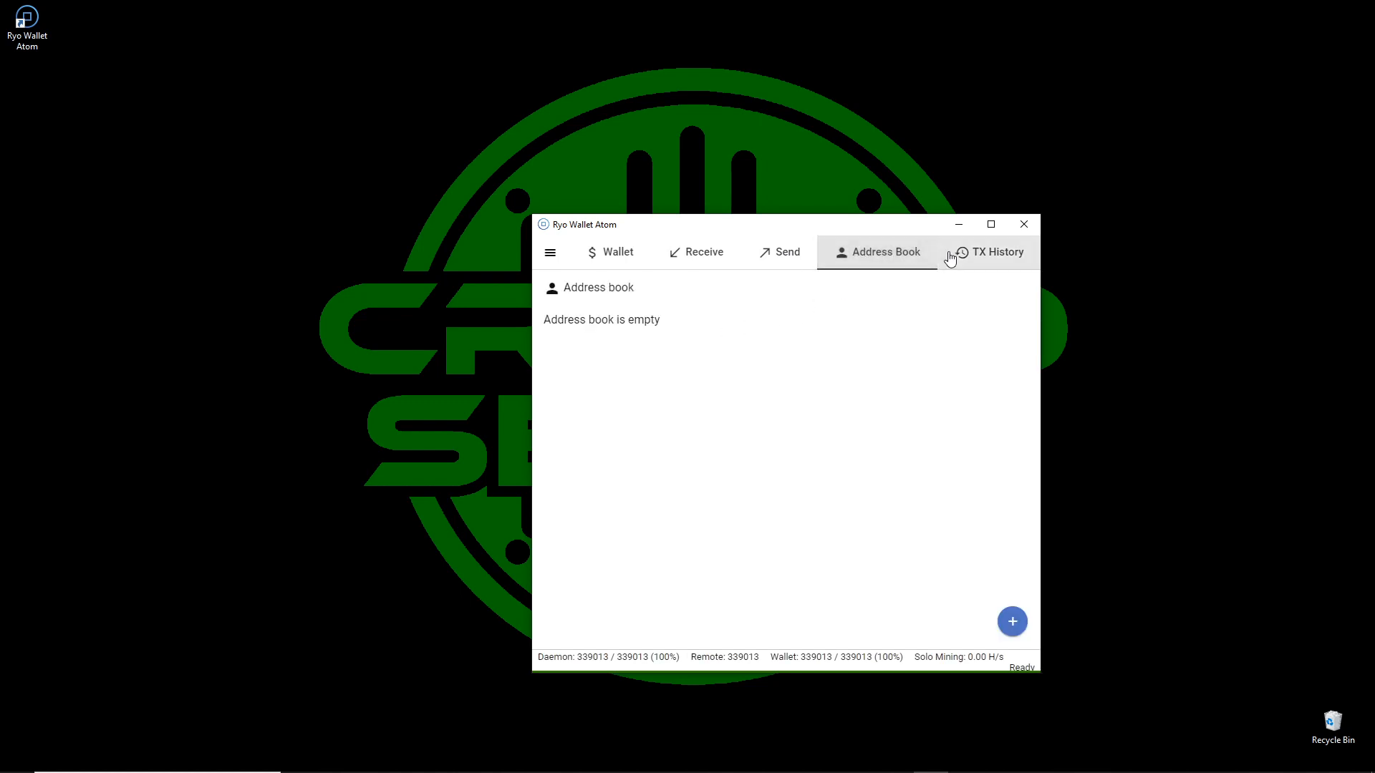
click(992, 259)
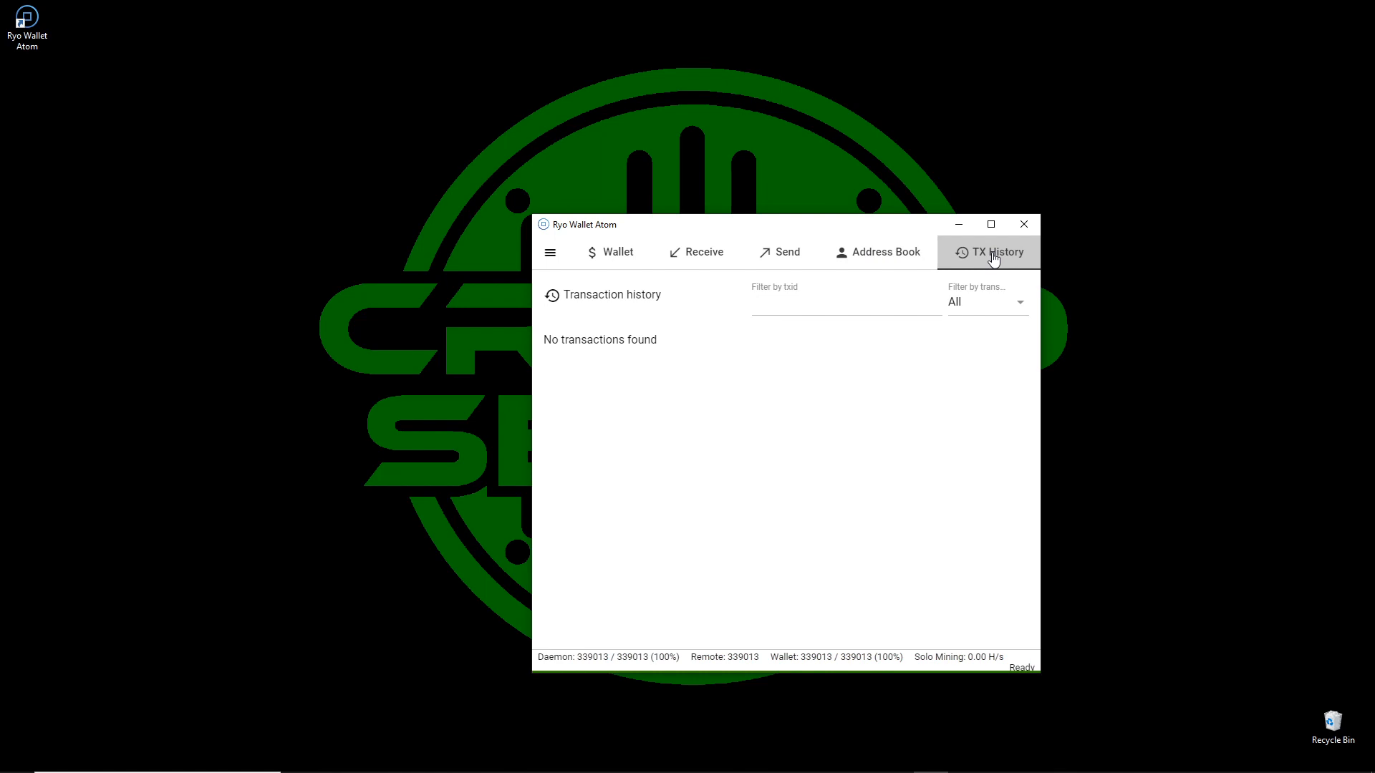
click(593, 258)
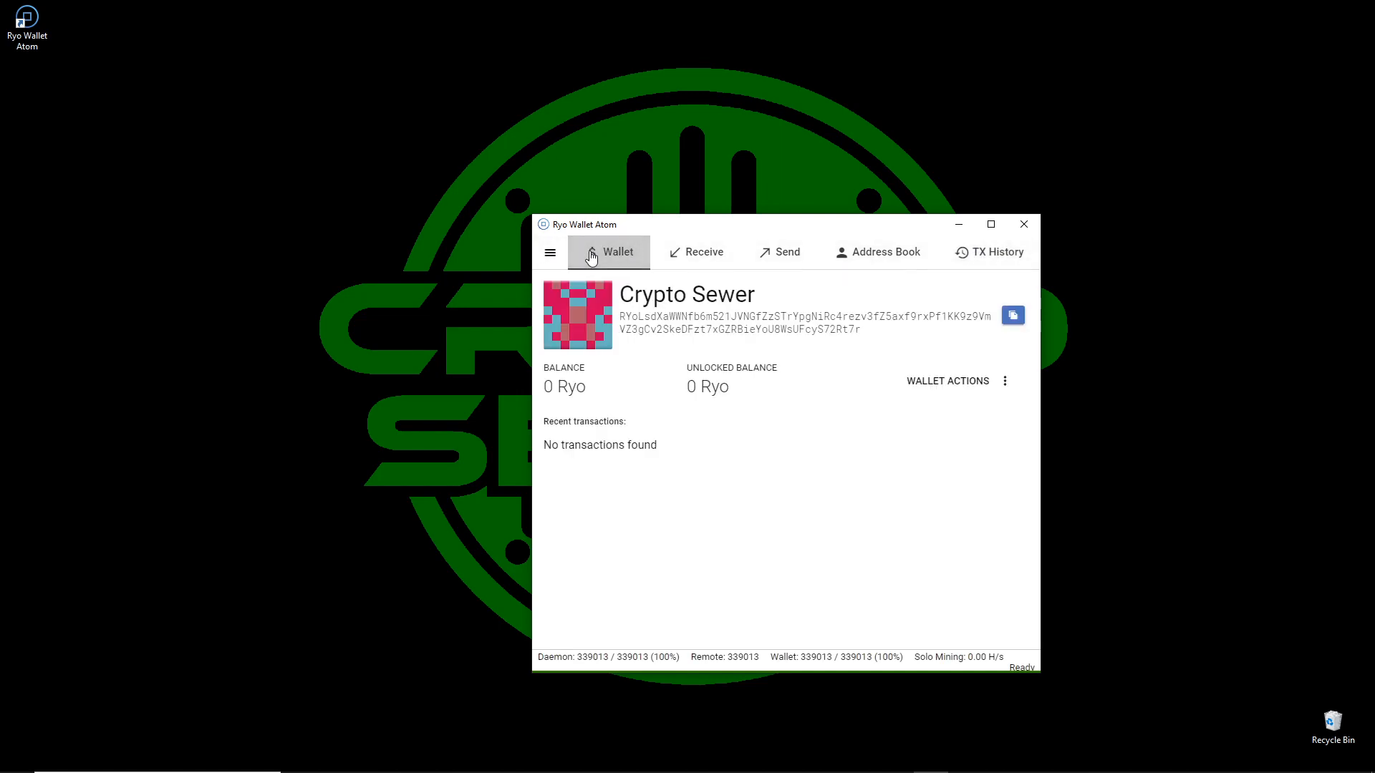
Exit the Ryo GUI Wallet and confirm the exit.
click(552, 256)
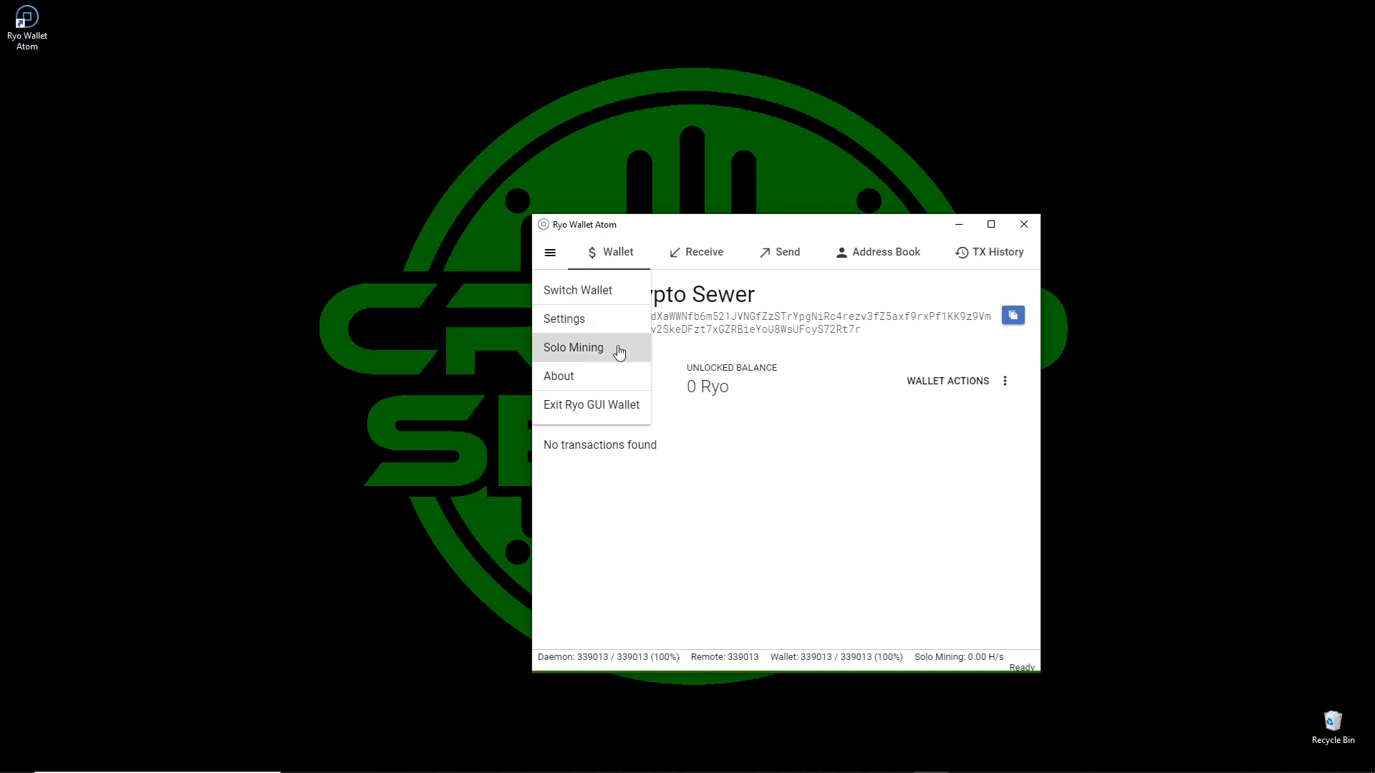
click(620, 405)
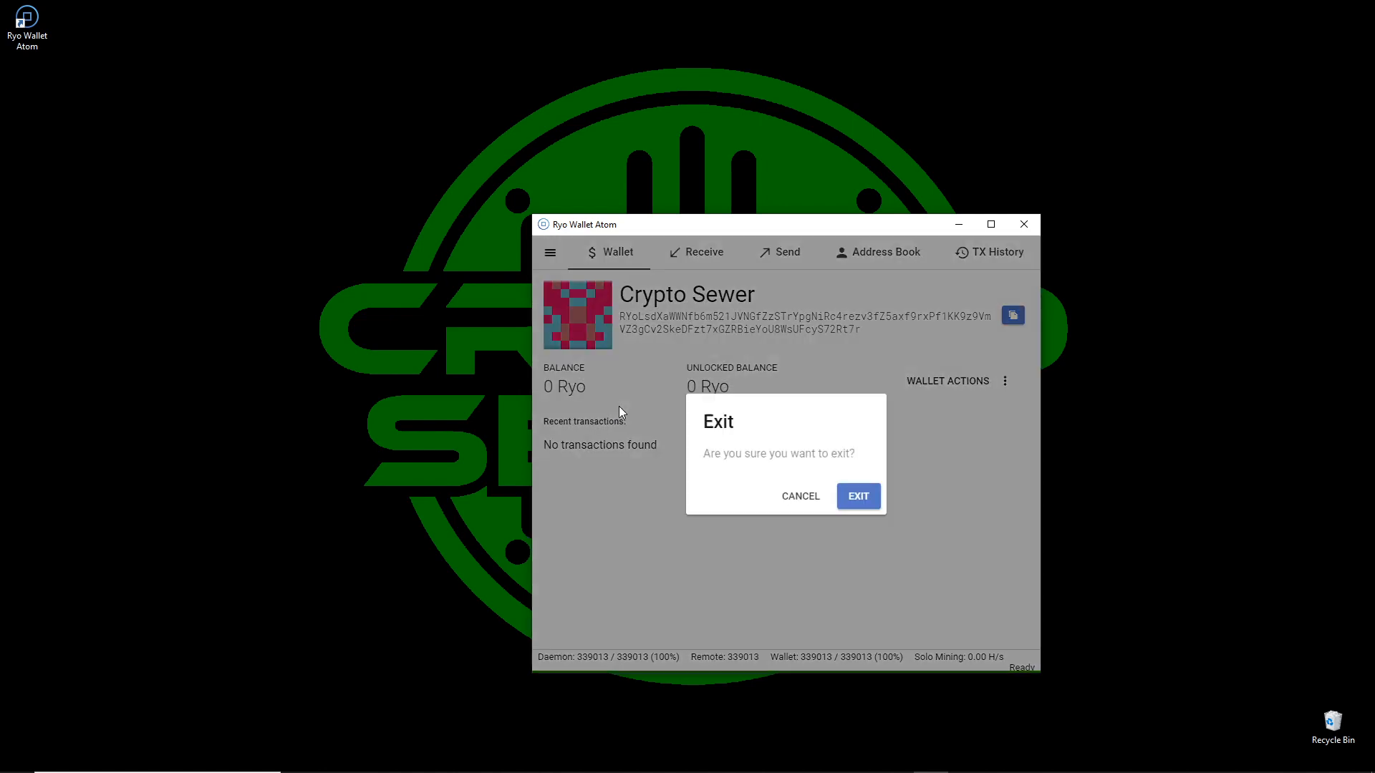
click(863, 500)
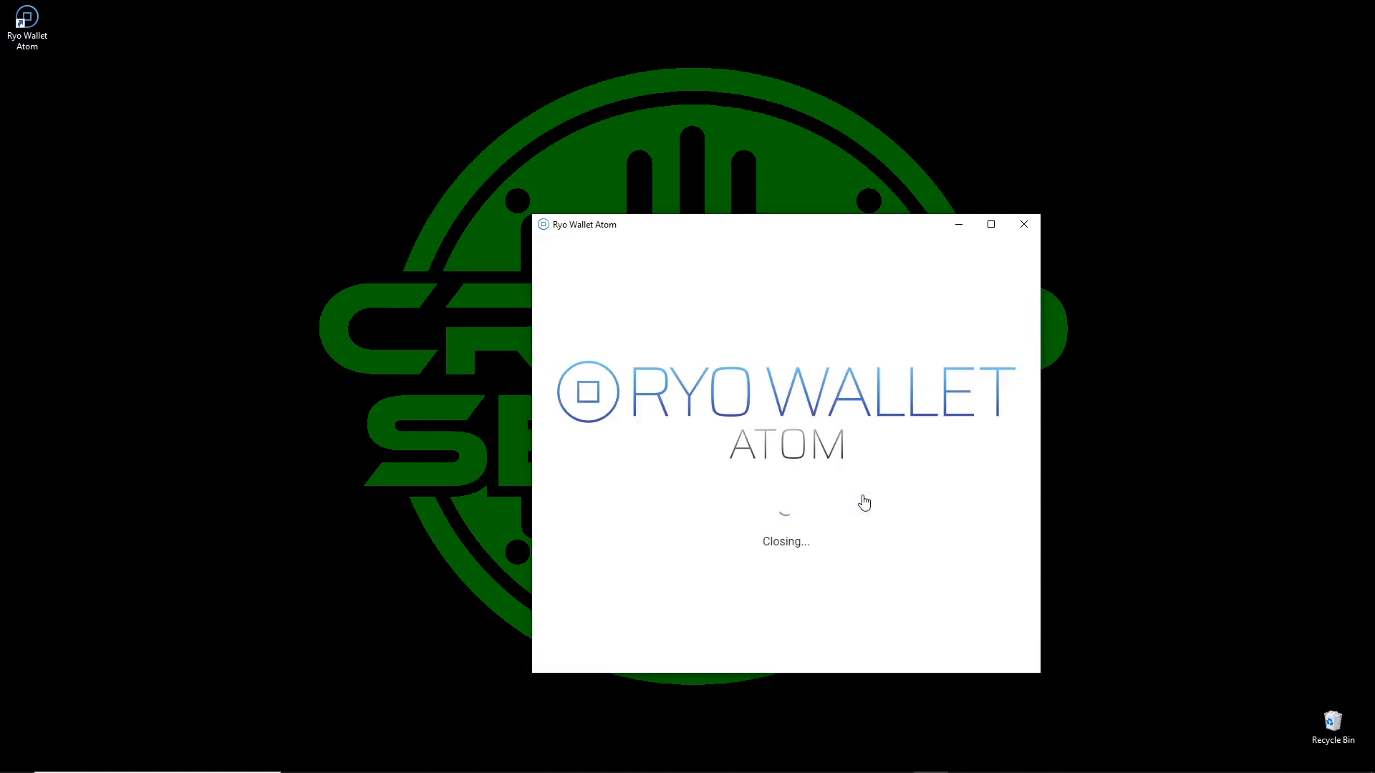